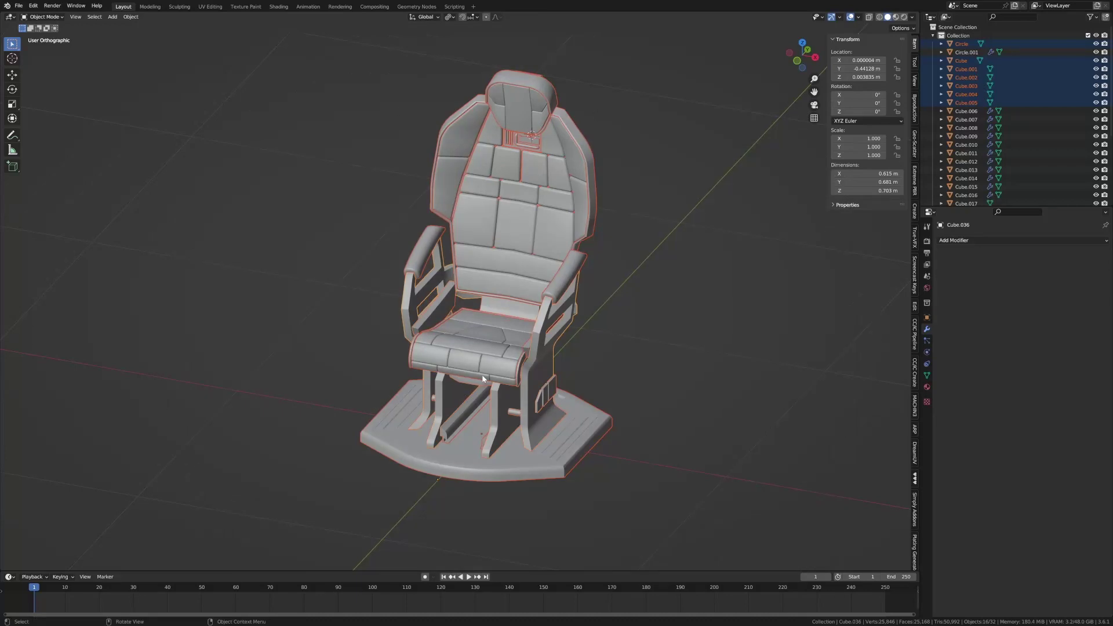
- Convert the selected chair parts to mesh and join them into one object, with the base platform as active object
{"action": "left_click", "coordinate": [431, 424], "text": "shift"}
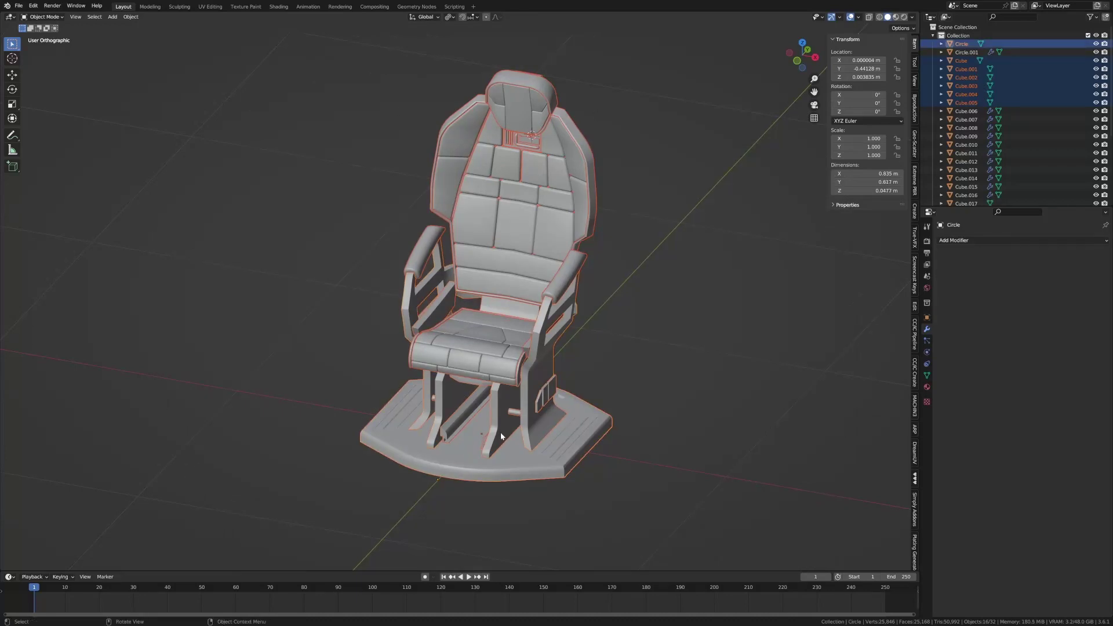
{"action": "key", "text": "F3"}
{"action": "type", "text": "convert"}
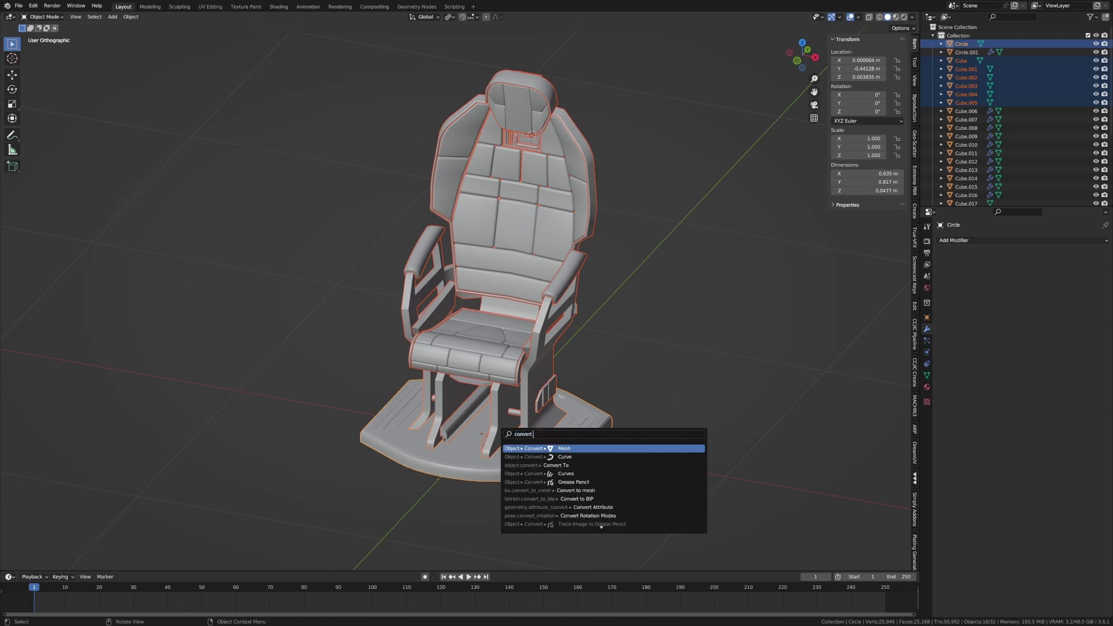
{"action": "key", "text": "Return"}
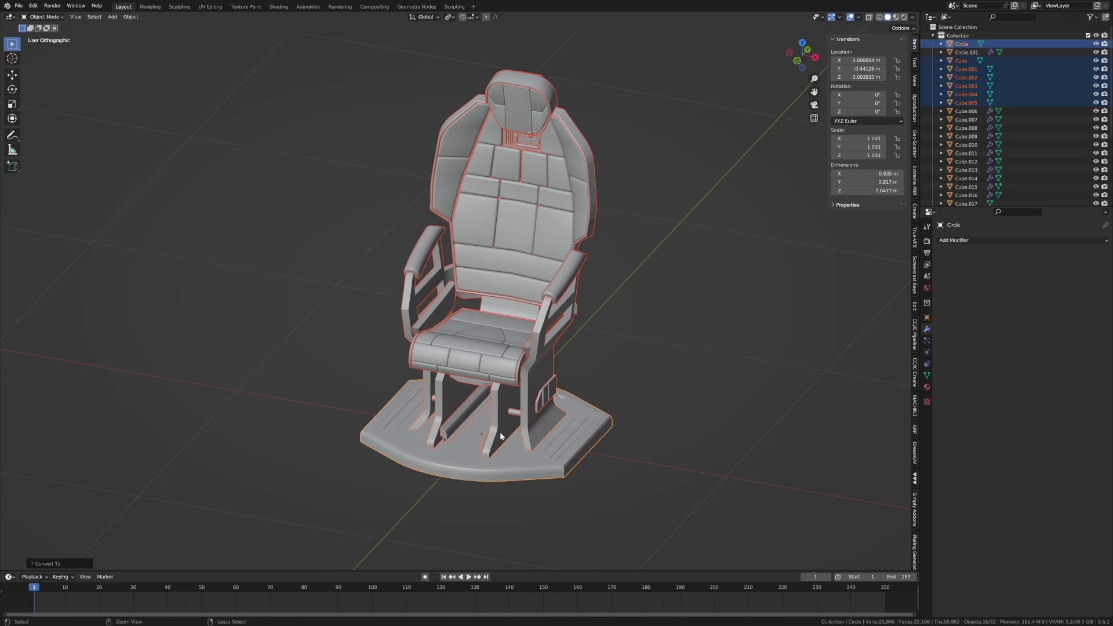
{"action": "key", "text": "ctrl+j"}
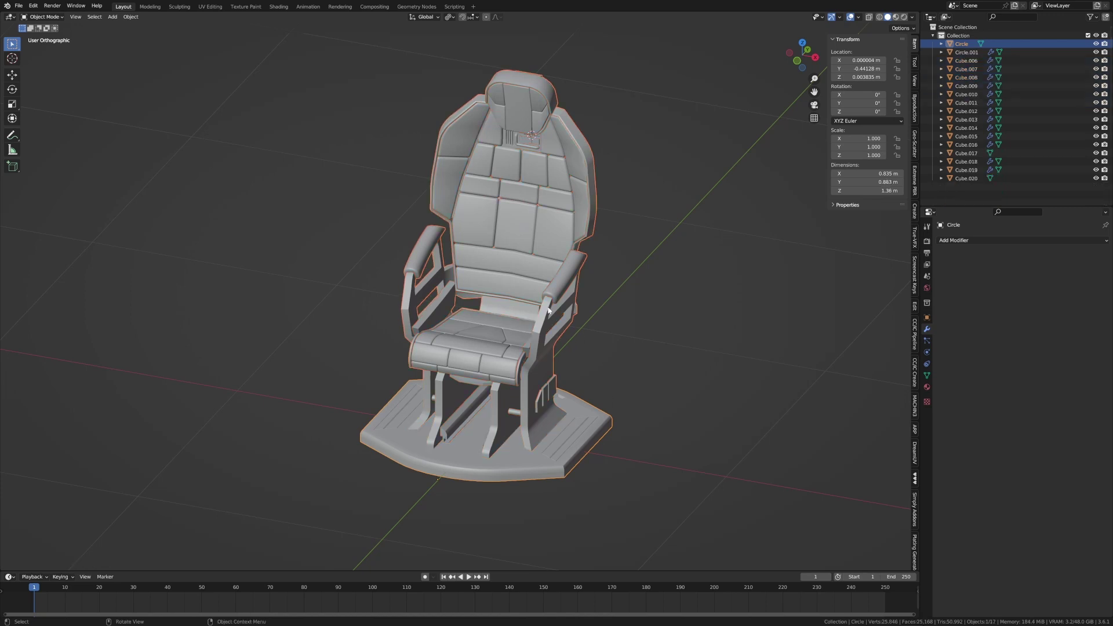
- Unwrap all faces of the joined chair with Smart UV Project at the offered settings
{"action": "key", "text": "Tab"}
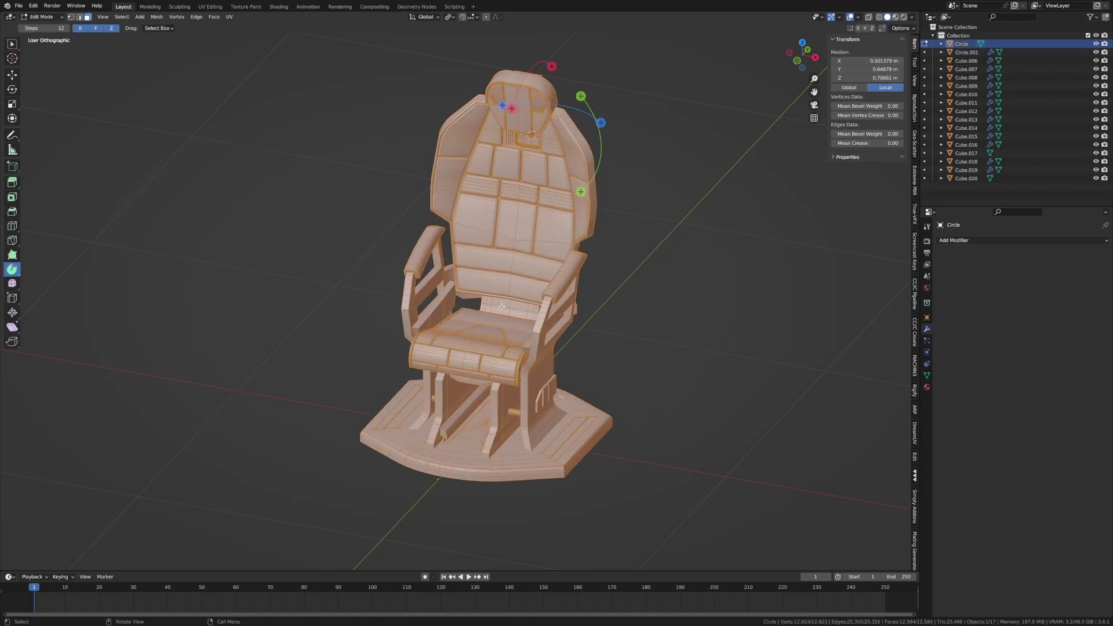
{"action": "key", "text": "u"}
{"action": "left_click", "coordinate": [502, 318]}
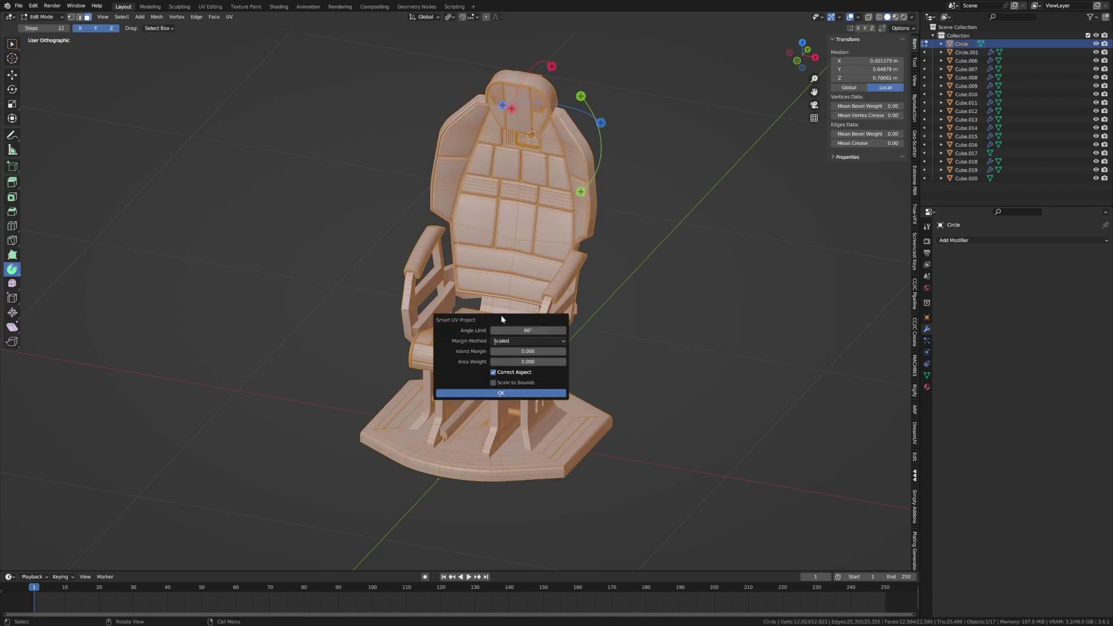
{"action": "left_click", "coordinate": [502, 392]}
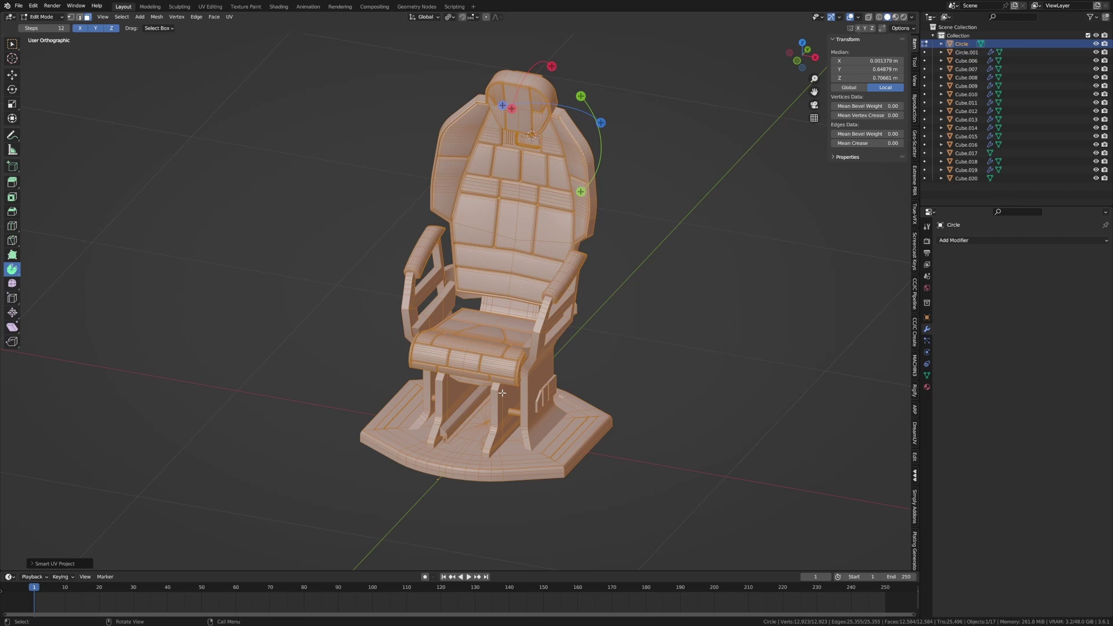
- Examine the chair mesh in wireframe, isolating the linked geometry of one backrest cushion to check its hidden faces
{"action": "key", "text": "z"}
{"action": "middle_click_drag", "start_coordinate": [597, 211], "coordinate": [594, 212]}
{"action": "left_click", "coordinate": [554, 231]}
{"action": "key", "text": "z"}
{"action": "key", "text": "z"}
{"action": "left_click", "coordinate": [538, 238]}
{"action": "key", "text": "ctrl+l"}
{"action": "middle_click_drag", "start_coordinate": [574, 229], "coordinate": [497, 256]}
{"action": "scroll", "coordinate": [497, 256], "scroll_direction": "up", "scroll_amount": 7}
{"action": "middle_click_drag", "start_coordinate": [580, 279], "coordinate": [520, 273]}
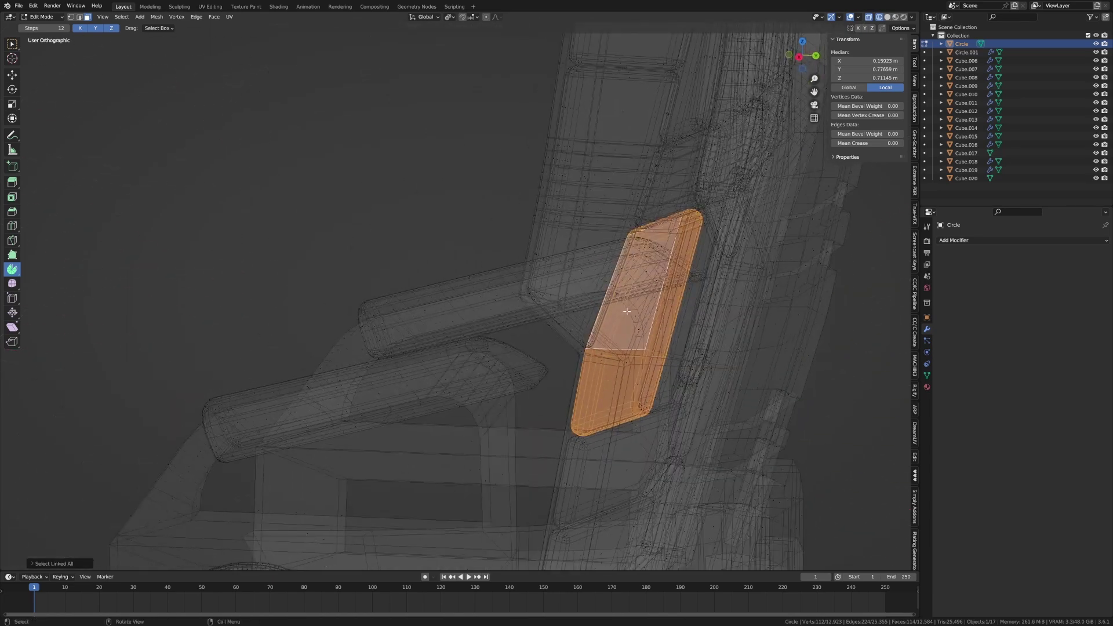
{"action": "scroll", "coordinate": [636, 315], "scroll_direction": "down", "scroll_amount": 3}
{"action": "key", "text": "z"}
{"action": "mouse_move", "coordinate": [626, 313]}
{"action": "middle_mouse_down"}
{"action": "mouse_move", "coordinate": [719, 305]}
{"action": "mouse_move", "coordinate": [695, 286]}
{"action": "middle_mouse_up"}
{"action": "left_click", "coordinate": [734, 312]}
{"action": "scroll", "coordinate": [734, 312], "scroll_direction": "down", "scroll_amount": 3}
{"action": "key", "text": "Tab"}
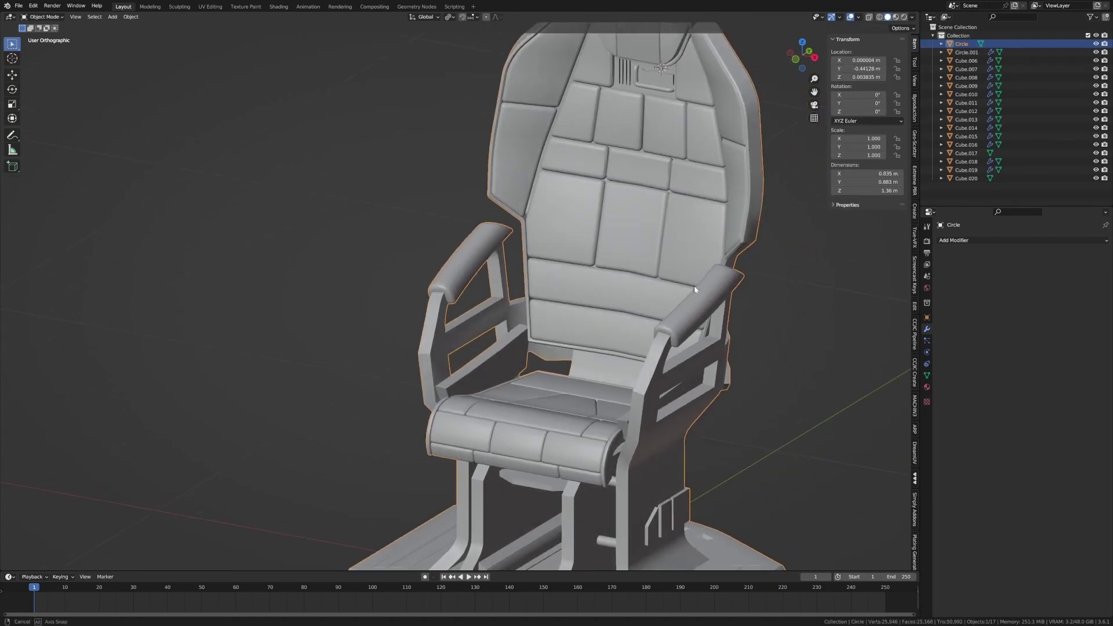
- Pack all of the chair's UV islands into a single tile with UVPackmaster
{"action": "left_click", "coordinate": [210, 6]}
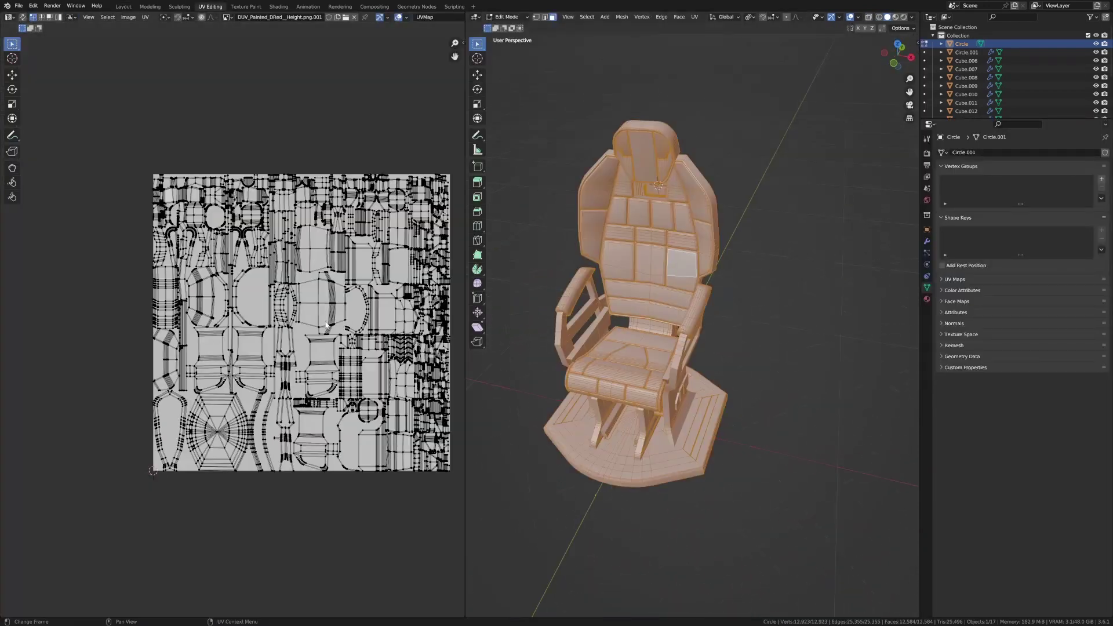
{"action": "key", "text": "a"}
{"action": "scroll", "coordinate": [326, 325], "scroll_direction": "up", "scroll_amount": 1}
{"action": "middle_click_drag", "start_coordinate": [372, 330], "coordinate": [334, 315]}
{"action": "scroll", "coordinate": [258, 318], "scroll_direction": "down", "scroll_amount": 1}
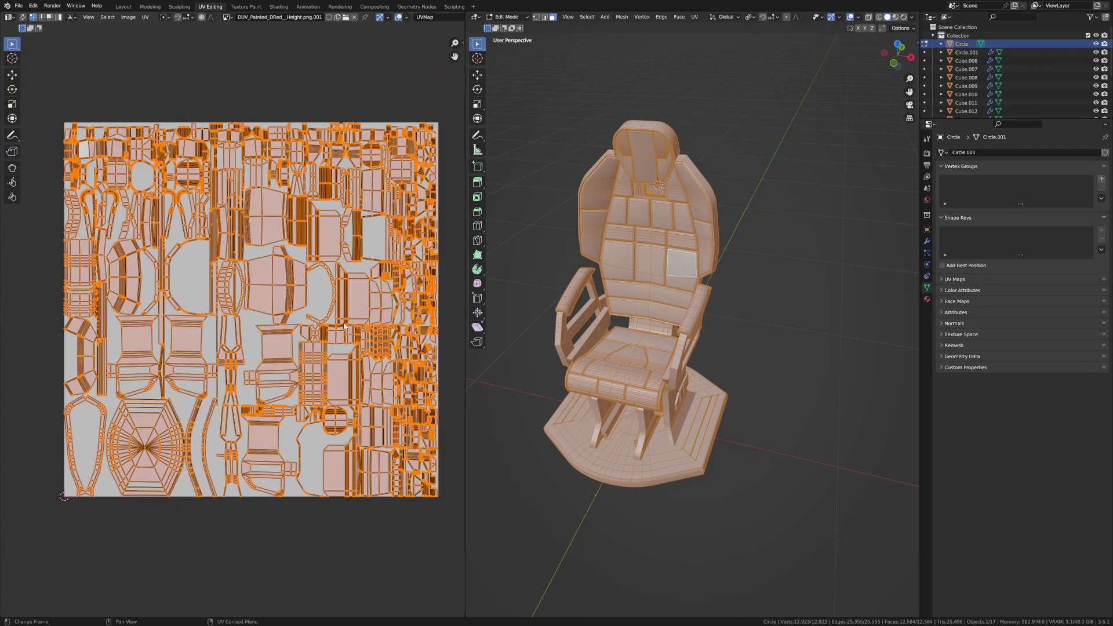
{"action": "key", "text": "n"}
{"action": "left_click", "coordinate": [460, 127]}
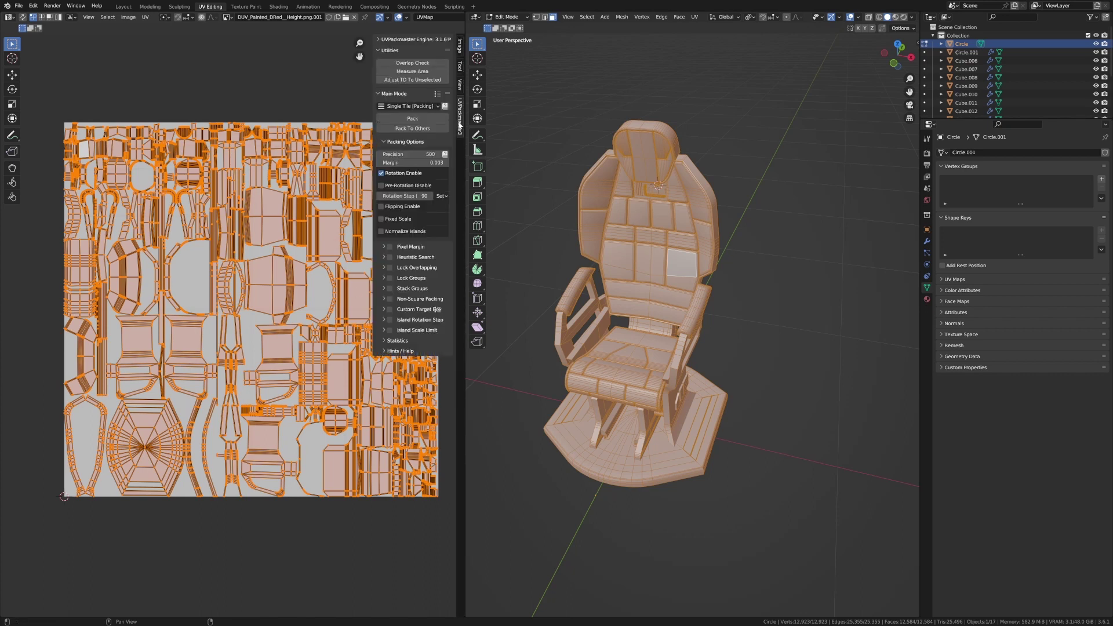
{"action": "left_click", "coordinate": [413, 118]}
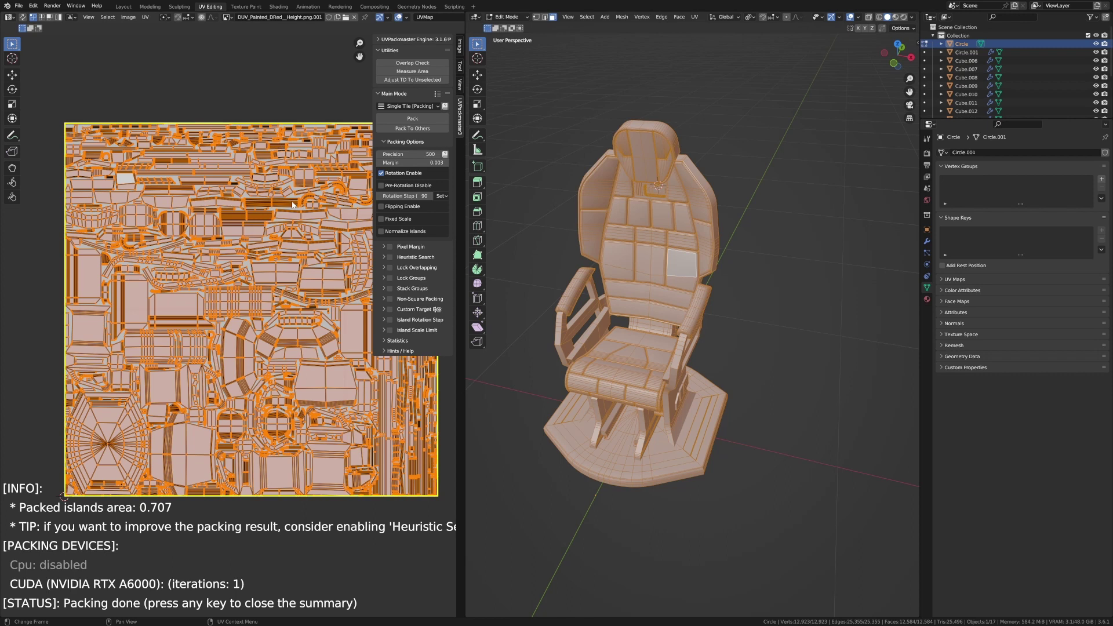
{"action": "key", "text": "n"}
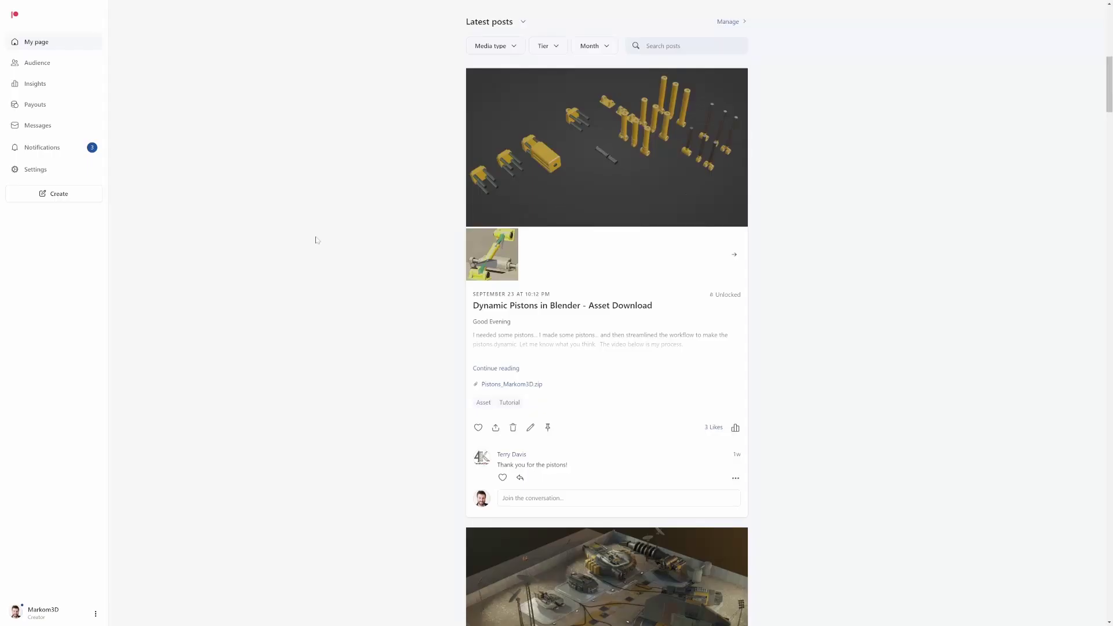
{"action": "scroll", "coordinate": [317, 240], "scroll_direction": "down", "scroll_amount": 5}
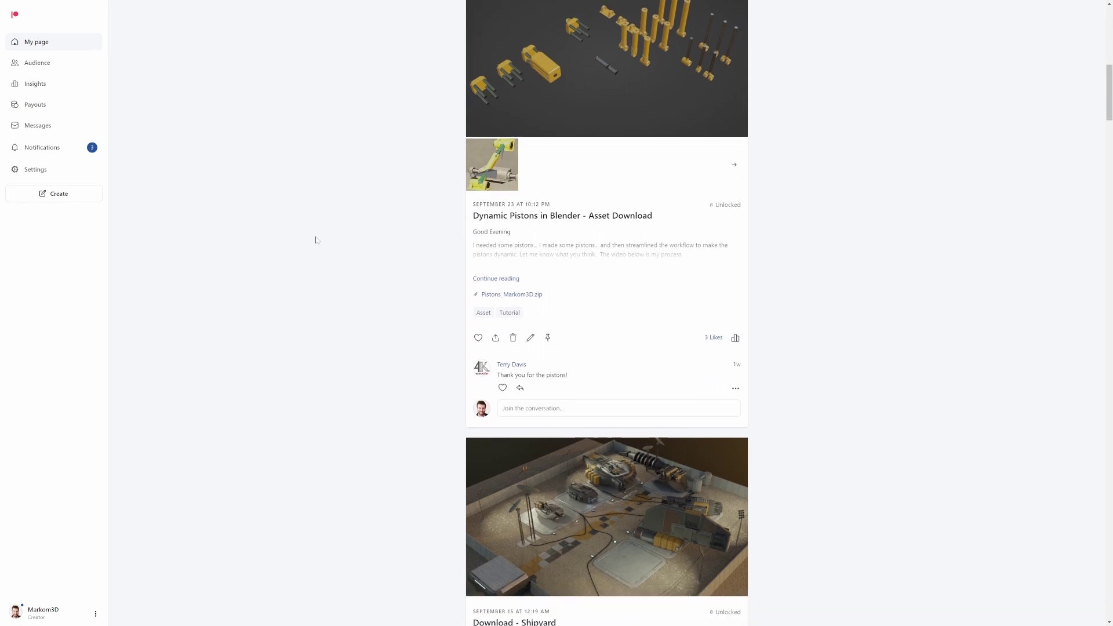
{"action": "scroll", "coordinate": [318, 240], "scroll_direction": "down", "scroll_amount": 9}
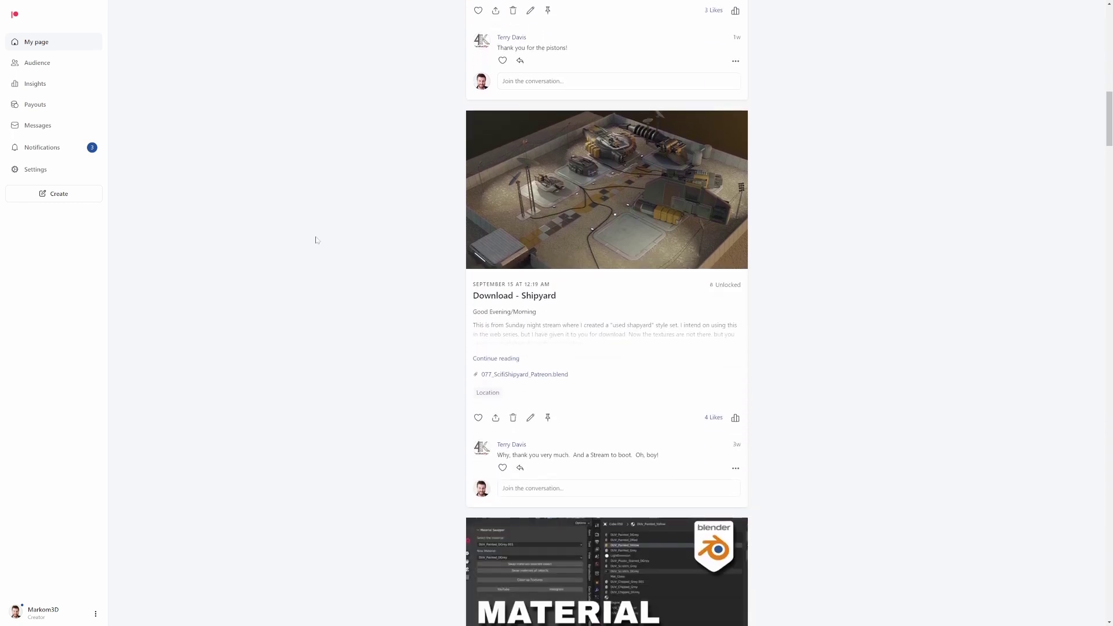
{"action": "scroll", "coordinate": [317, 240], "scroll_direction": "down", "scroll_amount": 8}
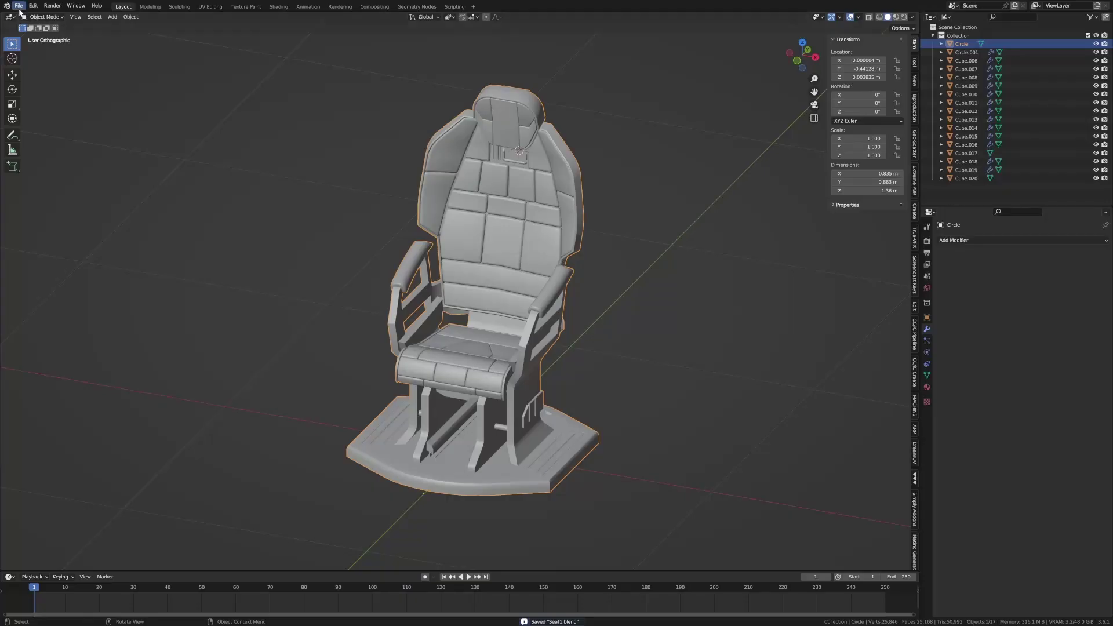
- Export the chair as FBX over ChairTest.fbx in the 079_StarShip01 folder, limited to selected objects
{"action": "middle_click_drag", "start_coordinate": [447, 371], "coordinate": [467, 387]}
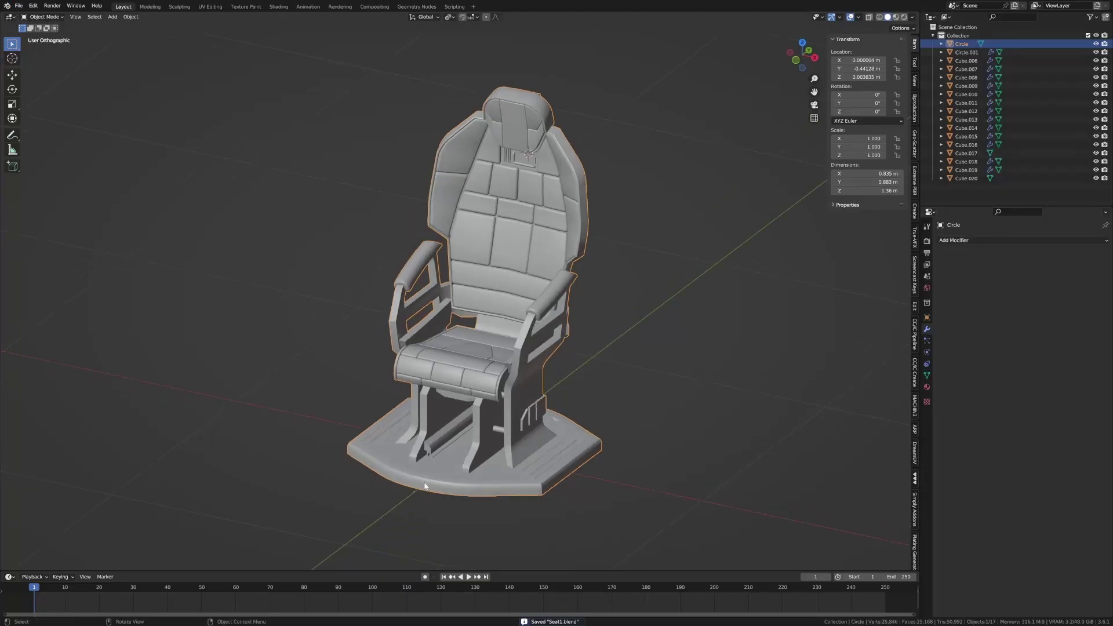
{"action": "left_click", "coordinate": [18, 5]}
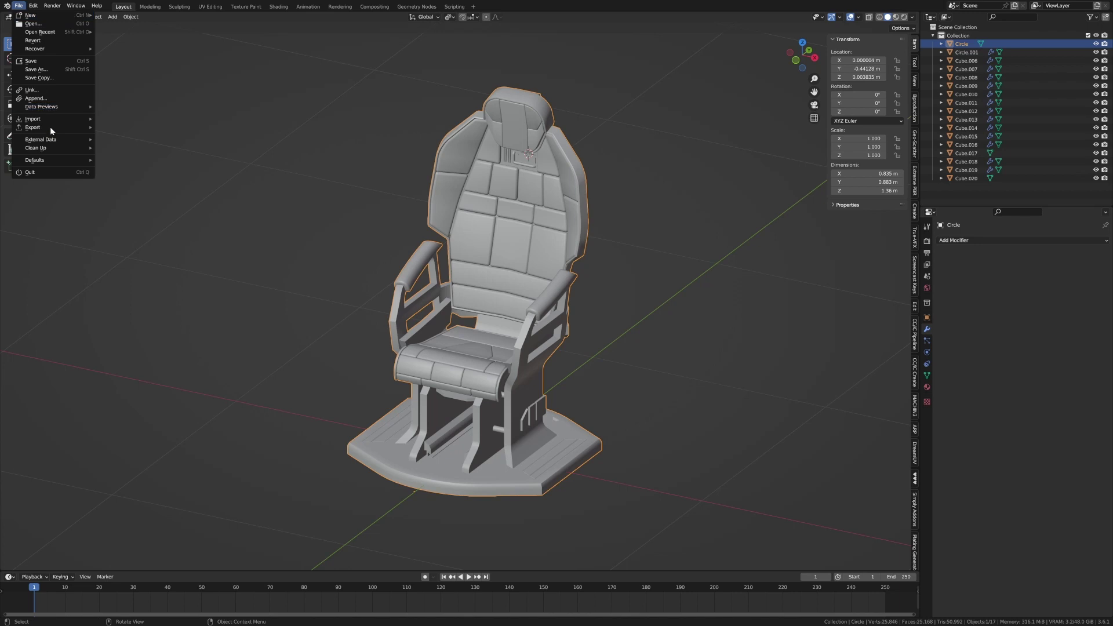
{"action": "mouse_move", "coordinate": [53, 127]}
{"action": "left_click", "coordinate": [168, 211]}
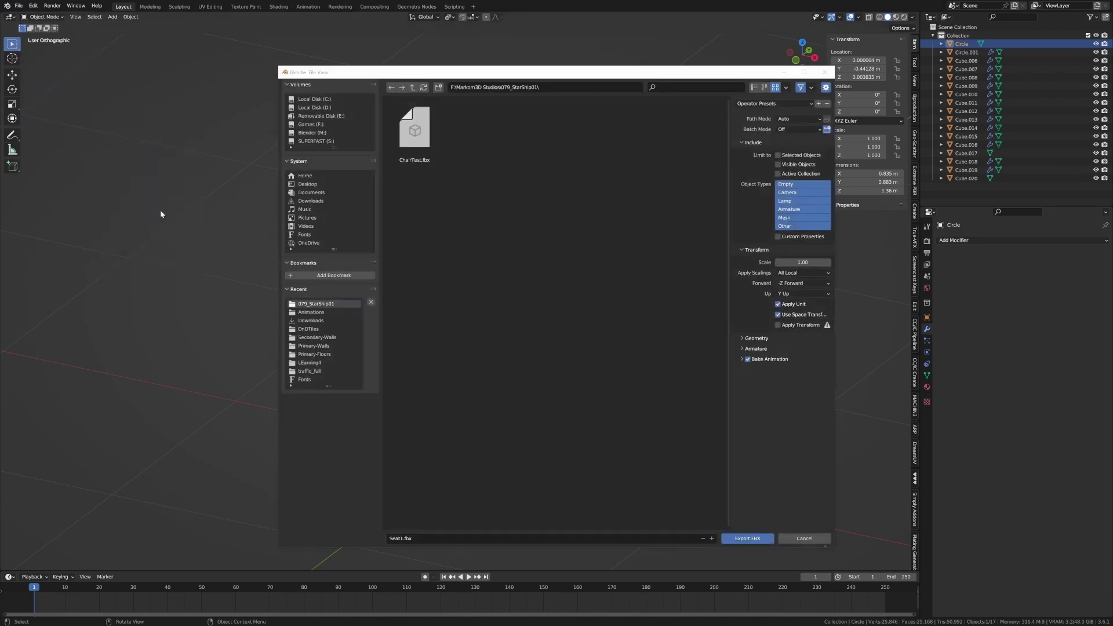
{"action": "left_click", "coordinate": [417, 133]}
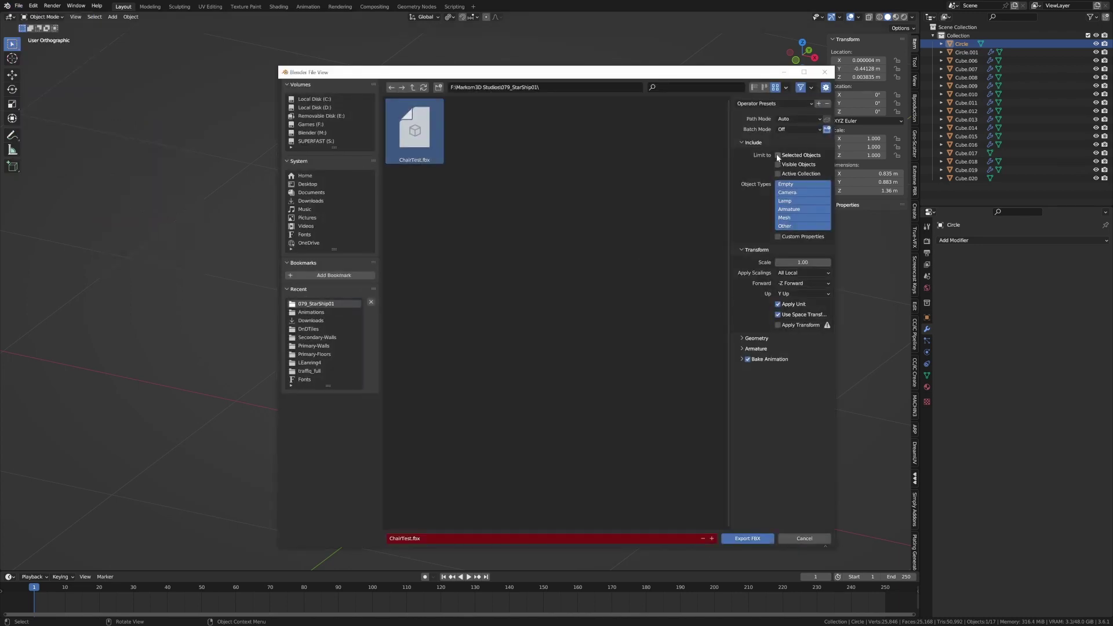
{"action": "left_click", "coordinate": [750, 539]}
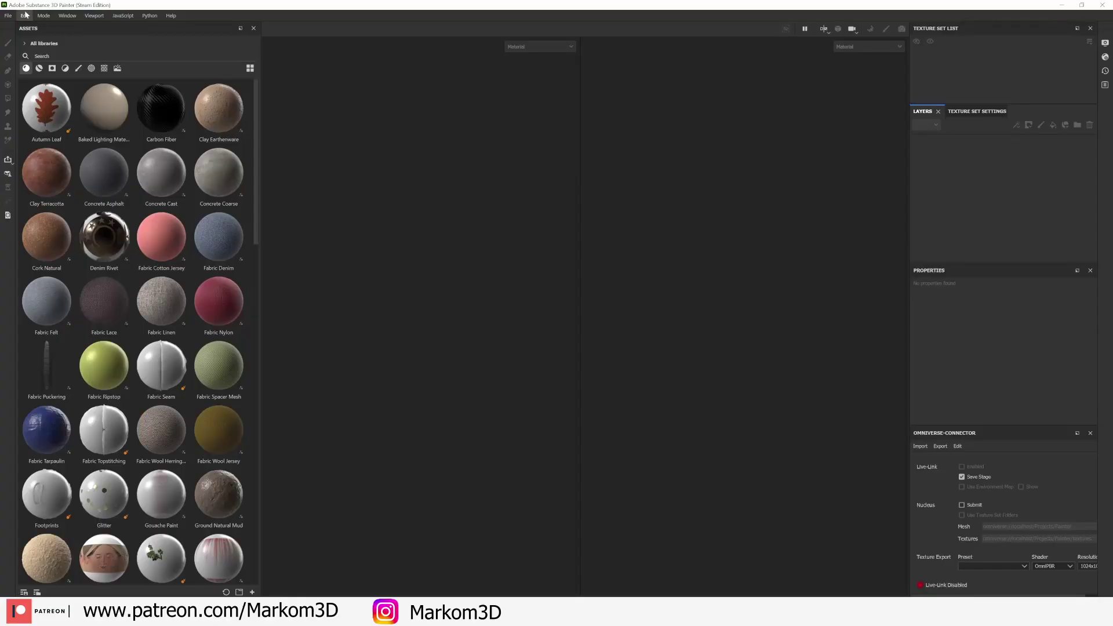
- Switch to Substance 3D Painter and create a project from ChairTest.fbx with a document resolution of 4096
{"action": "left_click", "coordinate": [8, 16]}
{"action": "left_click", "coordinate": [22, 29]}
{"action": "left_click", "coordinate": [525, 237]}
{"action": "left_click", "coordinate": [516, 290]}
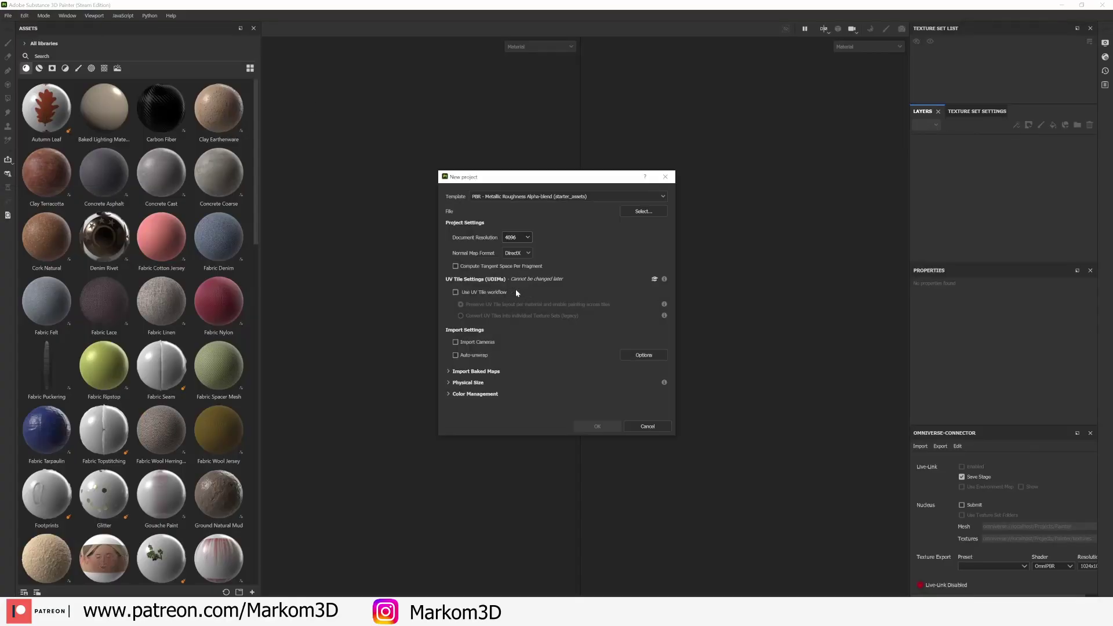
{"action": "left_click", "coordinate": [645, 211]}
{"action": "double_click", "coordinate": [550, 254]}
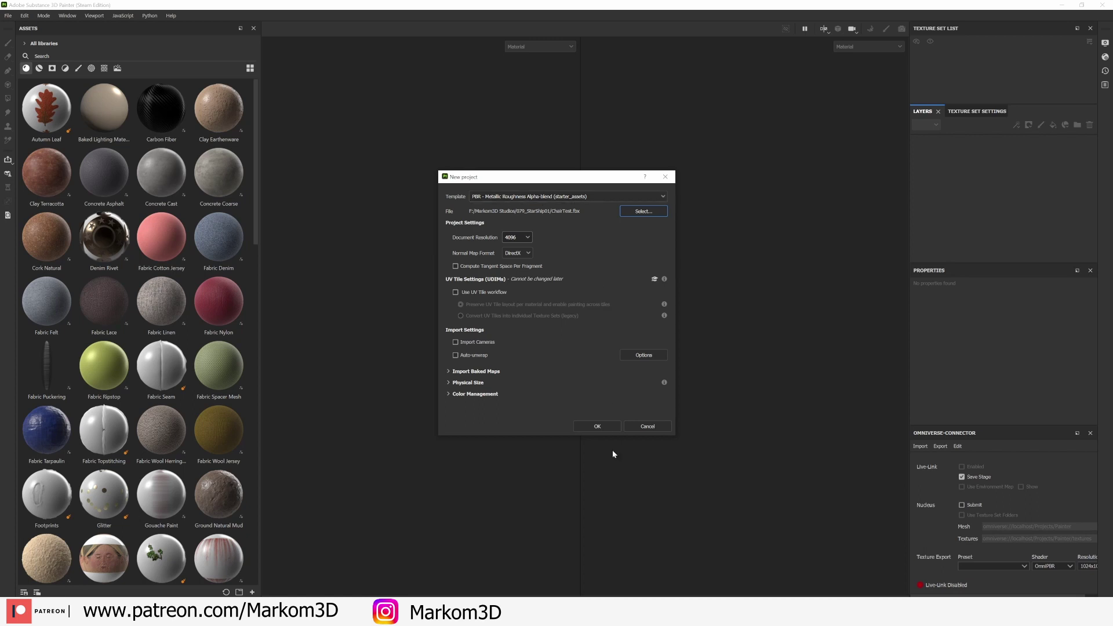
{"action": "left_click", "coordinate": [607, 428]}
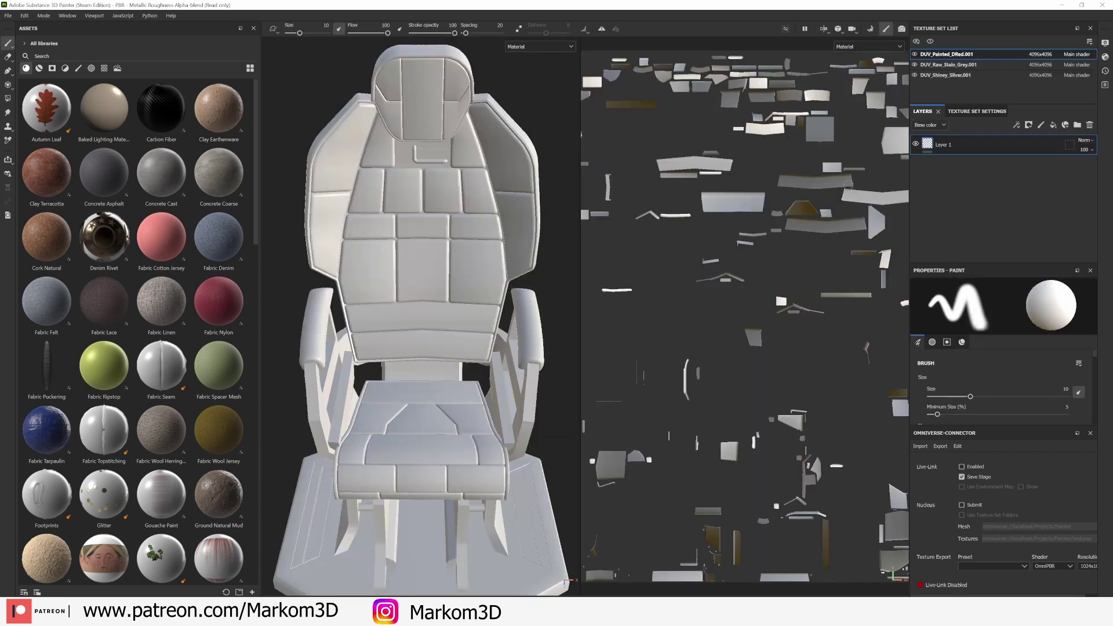
- Check the UV layout of each texture set: DUV_Painted_DRed.001, DUV_Raw_Stain_Grey.001 and DUV_Shiney_Silver.001
{"action": "left_click", "coordinate": [978, 67]}
{"action": "left_click", "coordinate": [969, 76]}
{"action": "left_click", "coordinate": [964, 57]}
{"action": "left_click", "coordinate": [962, 74]}
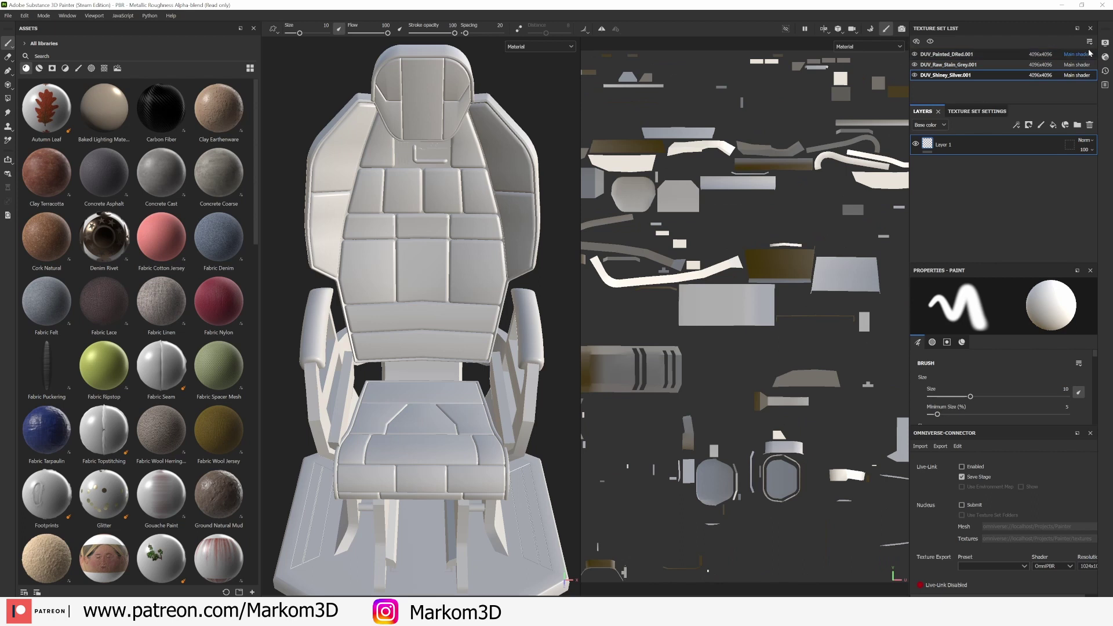
- Switch to Blender and remove the chair's DUV_Painted_DRed.001 and DUV_Shiney_Silver.001 material slots, keeping only DUV_Raw_Stain_Grey.001
{"action": "mouse_move", "coordinate": [288, 612]}
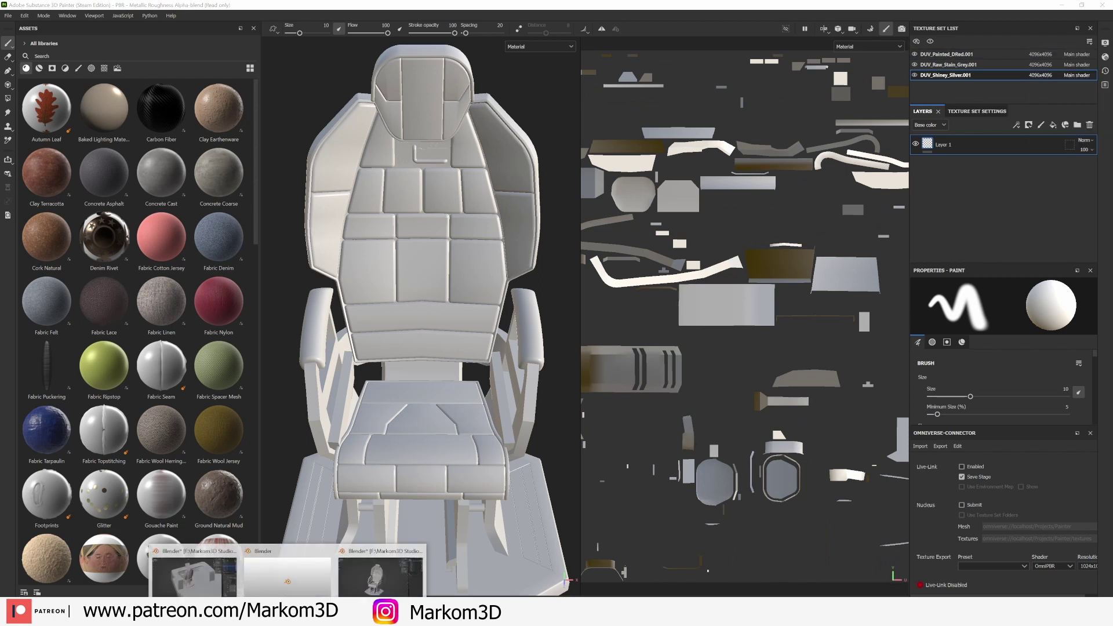
{"action": "left_click", "coordinate": [380, 574]}
{"action": "left_click", "coordinate": [927, 387]}
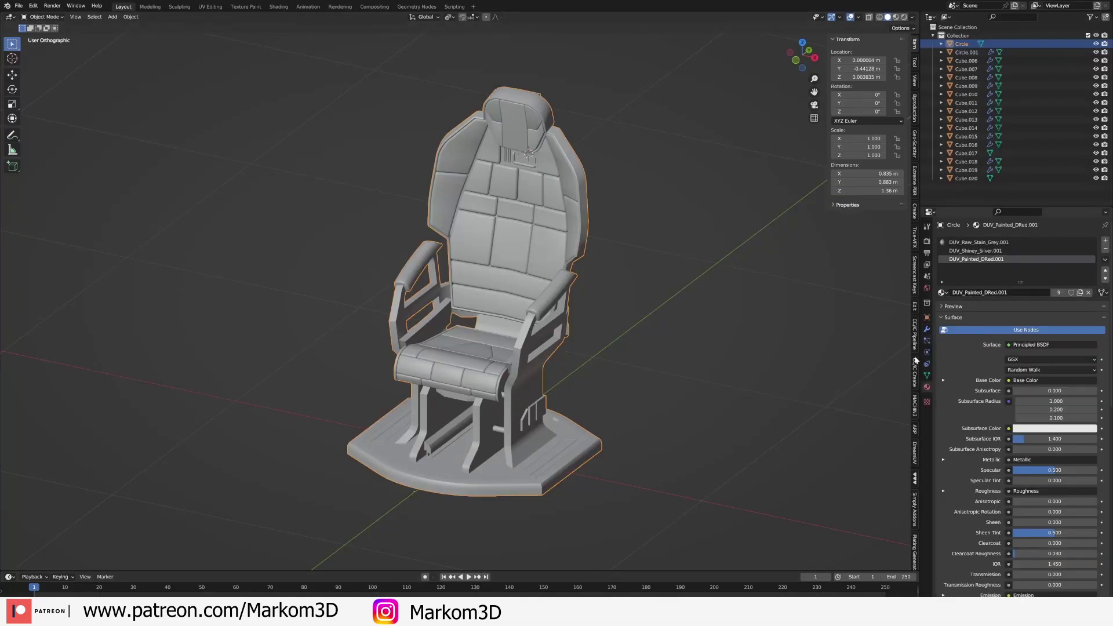
{"action": "left_click", "coordinate": [1105, 249]}
{"action": "left_click", "coordinate": [1105, 248]}
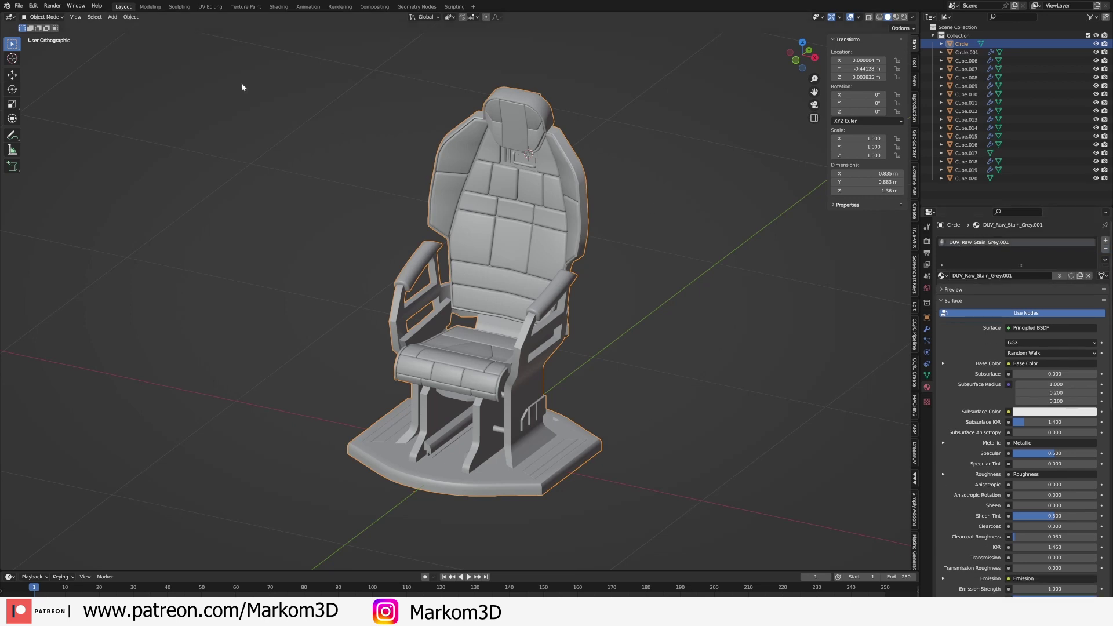
- Export the single-material chair as FBX again, overwriting ChairTest.fbx with only the selected objects
{"action": "left_click", "coordinate": [19, 5]}
{"action": "mouse_move", "coordinate": [52, 127]}
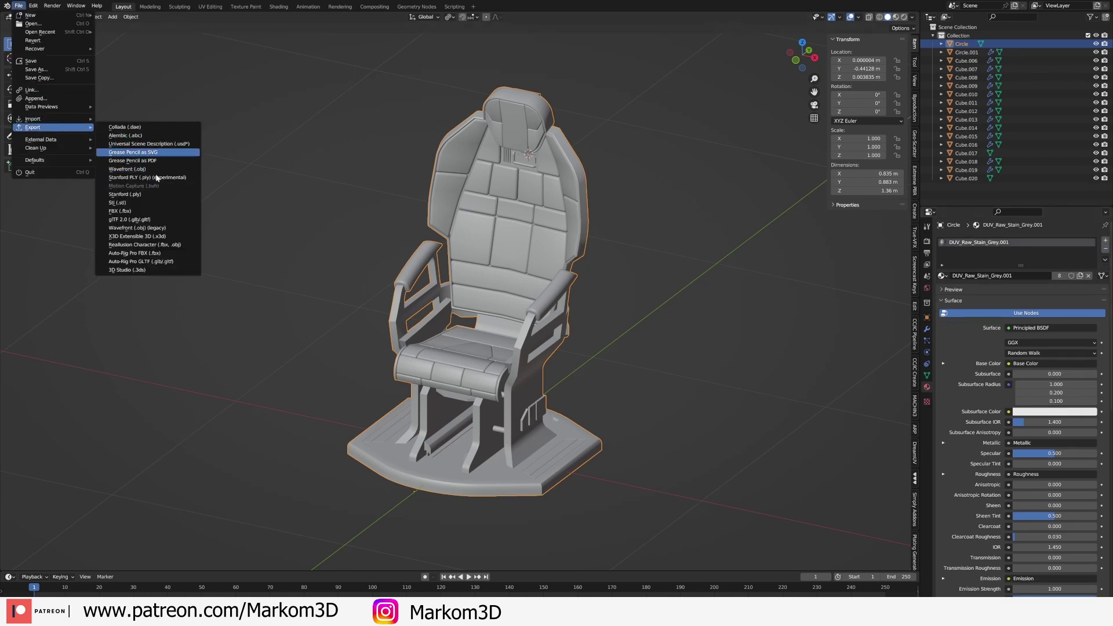
{"action": "left_click", "coordinate": [139, 211]}
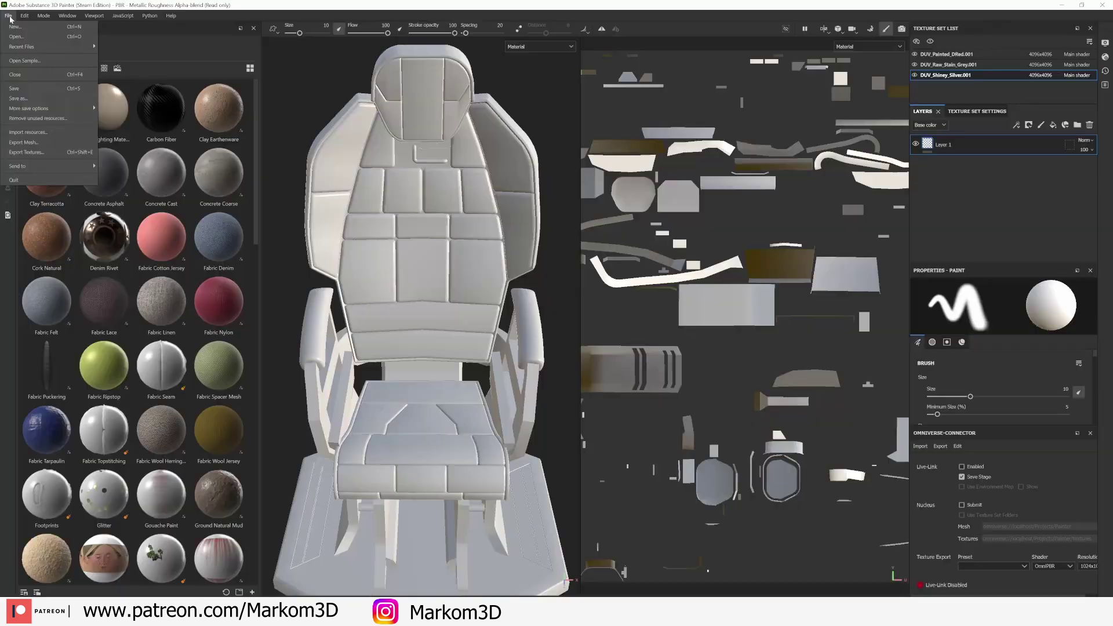
- Switch to Substance 3D Painter and create a new project from the re-exported ChairTest.fbx at a document resolution of 4096
{"action": "left_click", "coordinate": [17, 26]}
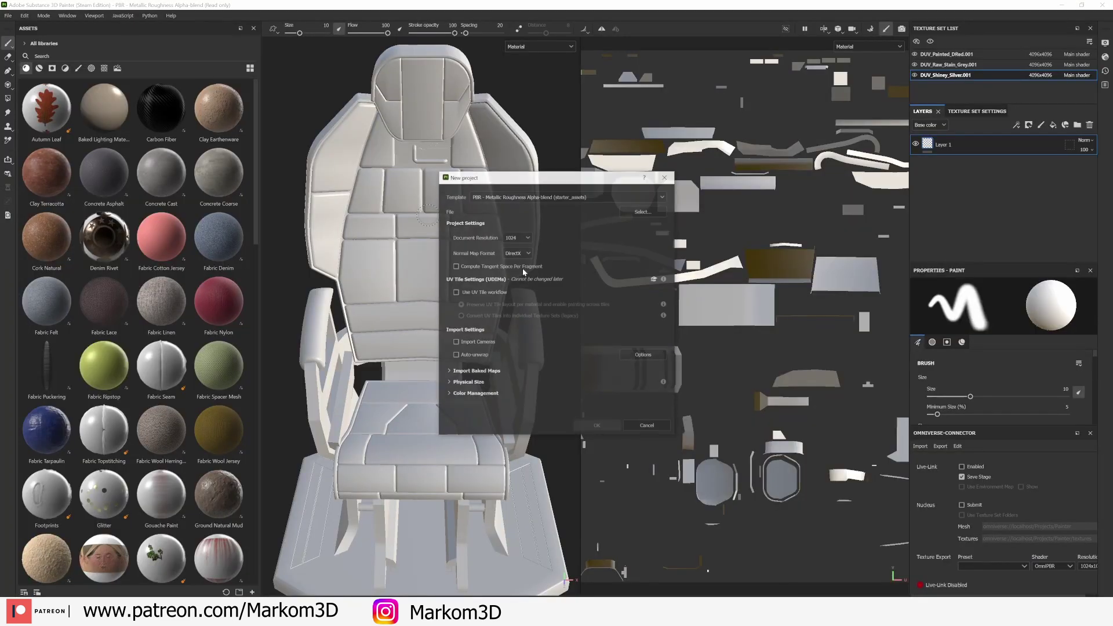
{"action": "left_click", "coordinate": [643, 211]}
{"action": "double_click", "coordinate": [539, 259]}
{"action": "left_click", "coordinate": [521, 238]}
{"action": "left_click", "coordinate": [510, 292]}
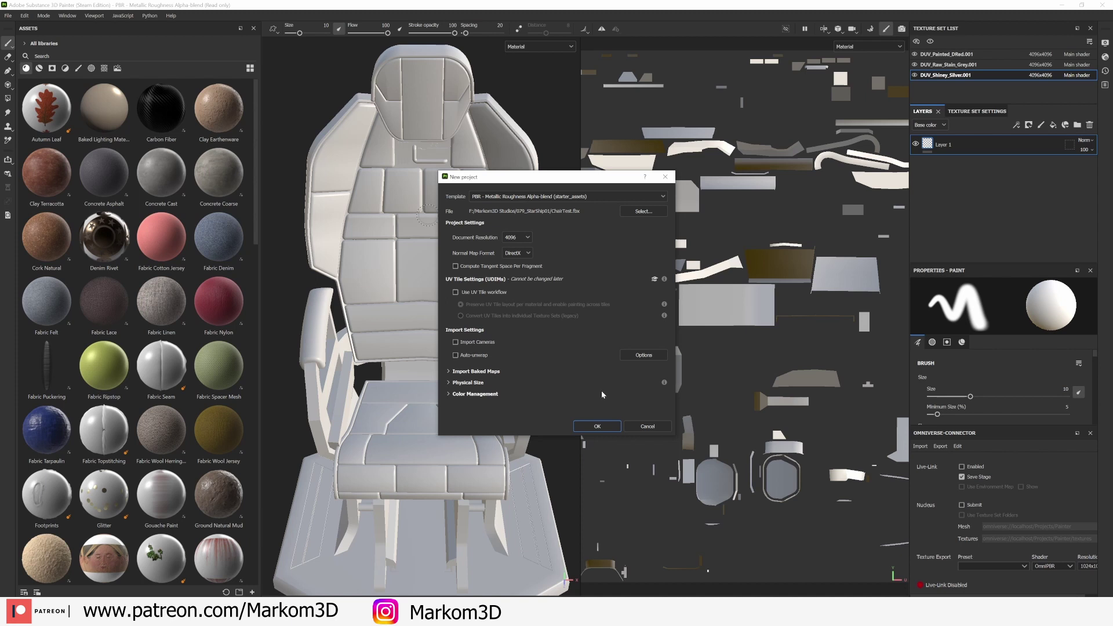
{"action": "left_click", "coordinate": [594, 426]}
{"action": "left_click", "coordinate": [532, 321]}
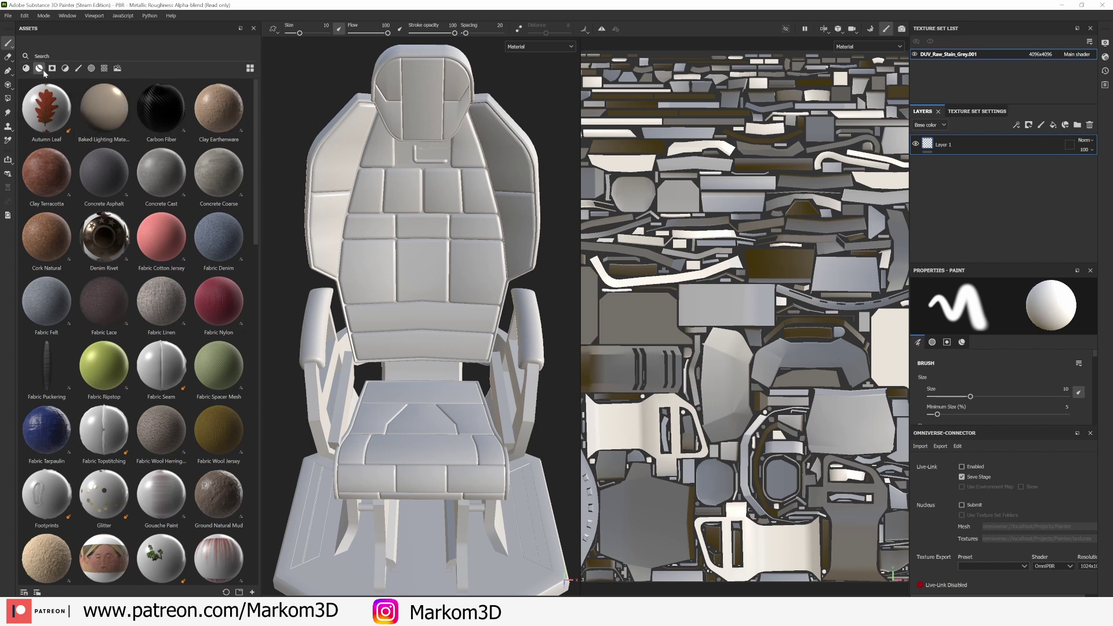
- Apply the Steel Gun Matte smart material to the whole chair
{"action": "scroll", "coordinate": [238, 315], "scroll_direction": "down", "scroll_amount": 15}
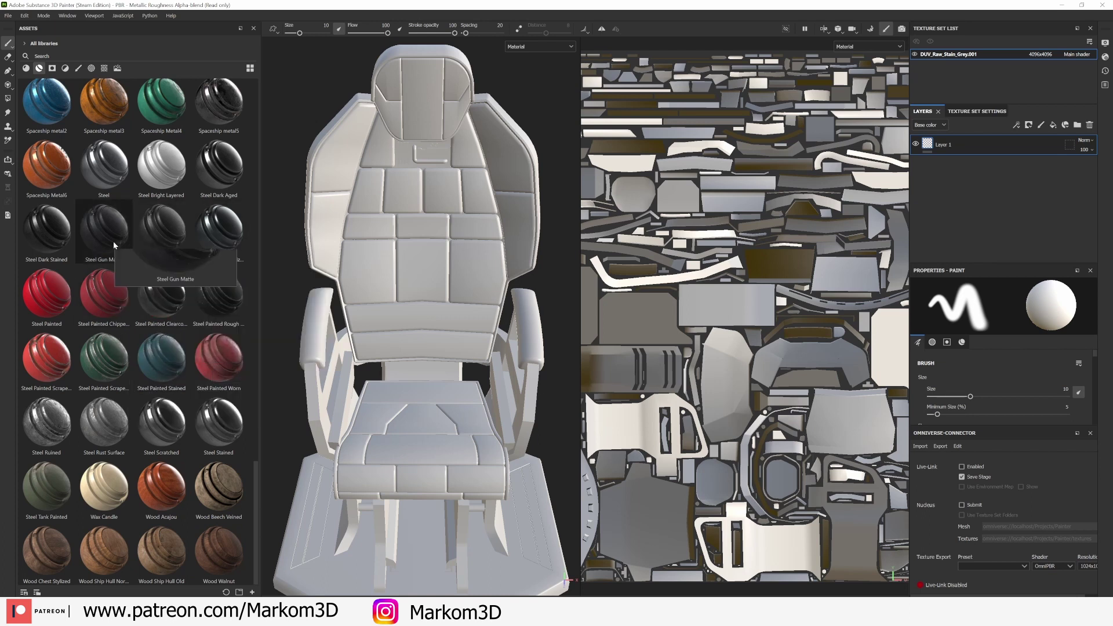
{"action": "left_click_drag", "start_coordinate": [112, 238], "coordinate": [319, 245]}
{"action": "left_click_drag", "start_coordinate": [423, 286], "coordinate": [551, 322], "text": "alt"}
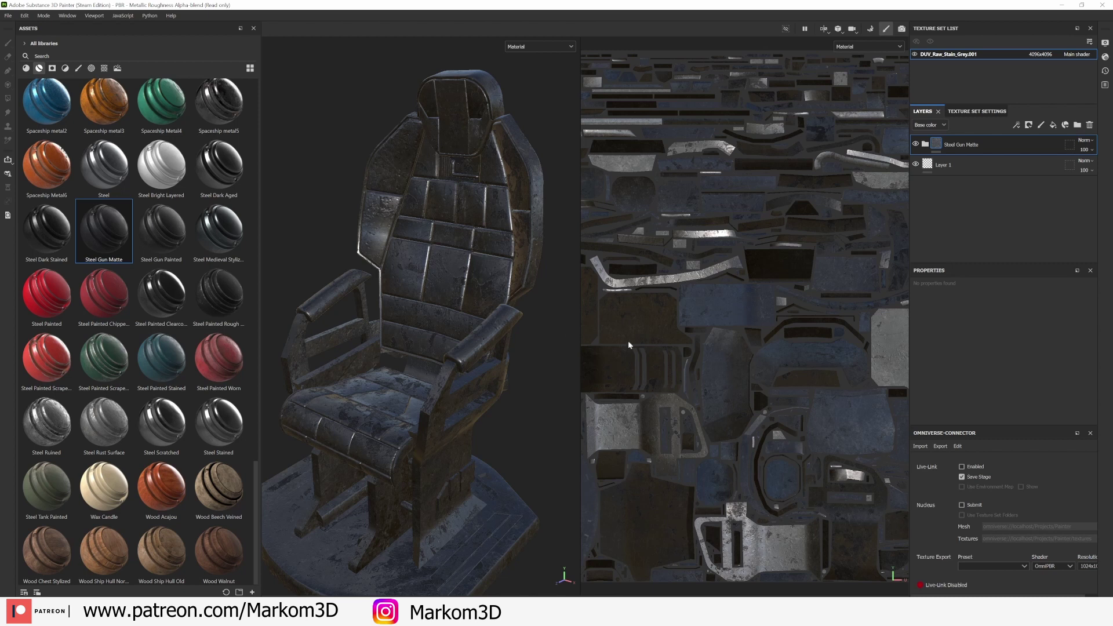
- Open the mesh map baking settings for the chair's texture set and set the output size to 2048
{"action": "left_click", "coordinate": [988, 111]}
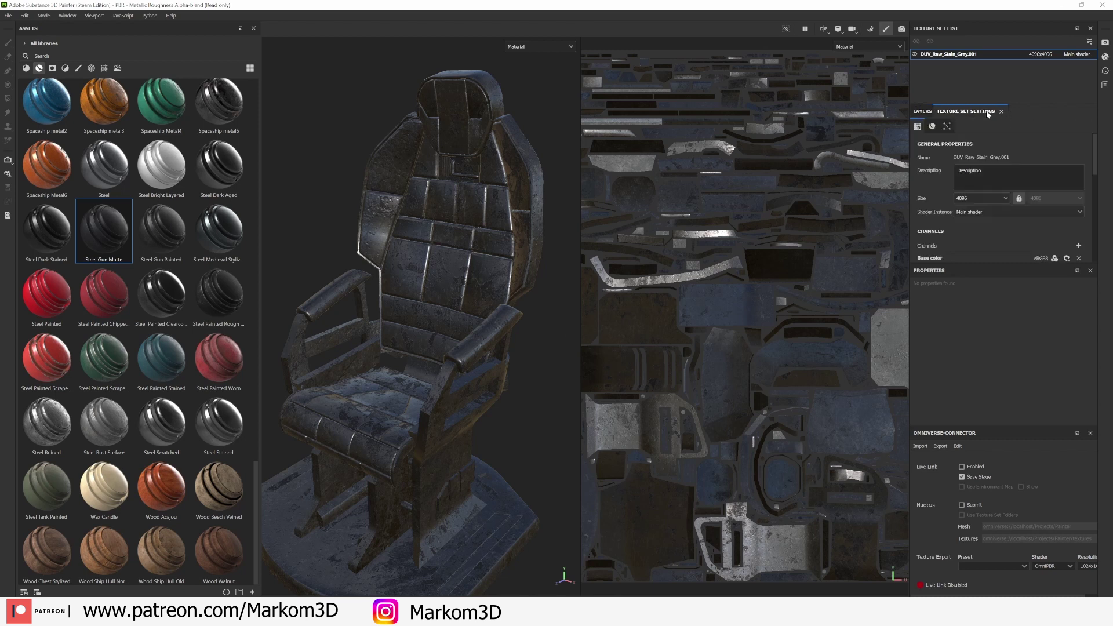
{"action": "scroll", "coordinate": [1016, 200], "scroll_direction": "down", "scroll_amount": 10}
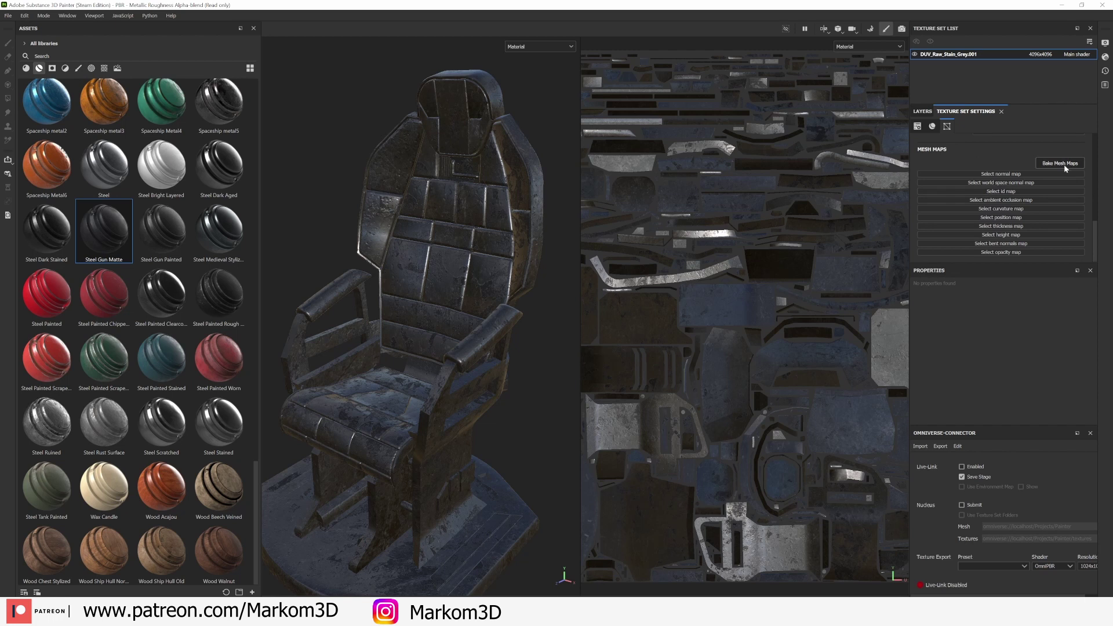
{"action": "left_click", "coordinate": [1060, 163]}
{"action": "left_click", "coordinate": [223, 57]}
{"action": "left_click", "coordinate": [213, 103]}
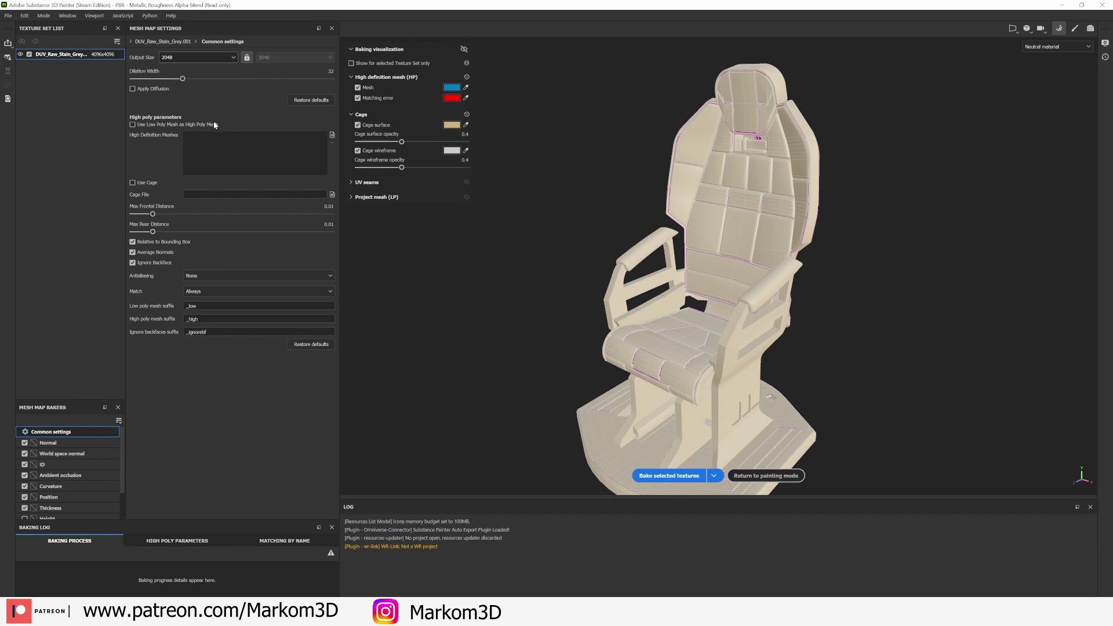
- Bake the selected mesh maps using the low poly mesh as high poly mesh, and return to painting mode
{"action": "left_click", "coordinate": [133, 125]}
{"action": "left_click", "coordinate": [666, 476]}
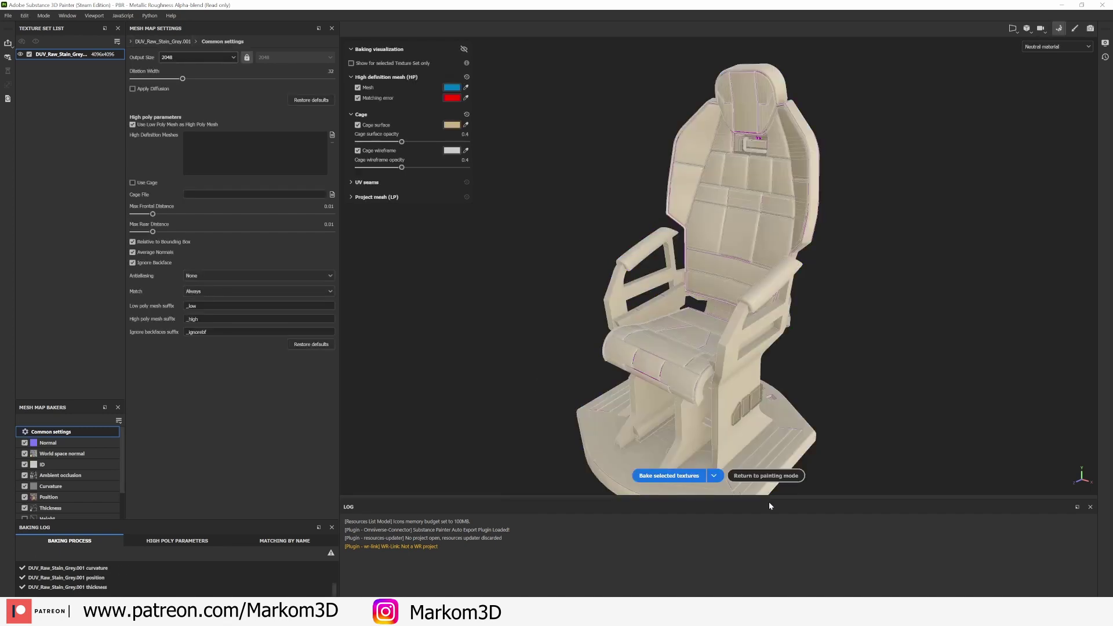
{"action": "left_click", "coordinate": [746, 471]}
{"action": "mouse_move", "coordinate": [524, 390]}
{"action": "left_mouse_down", "text": "alt"}
{"action": "mouse_move", "coordinate": [378, 386]}
{"action": "mouse_move", "coordinate": [541, 390]}
{"action": "left_mouse_up", "text": "alt"}
{"action": "left_click", "coordinate": [923, 112]}
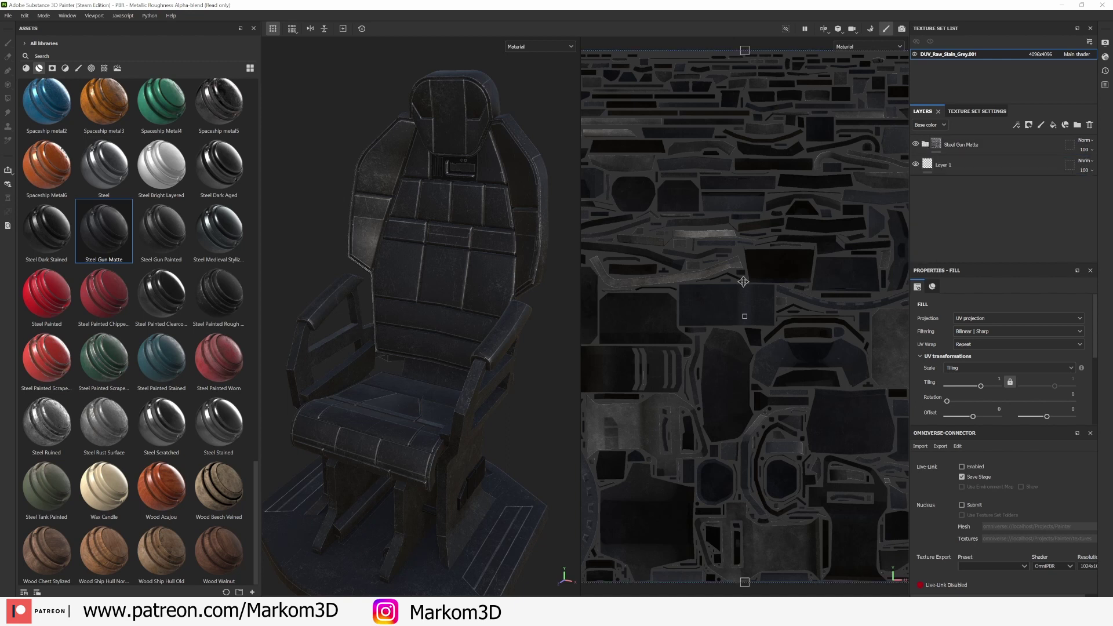
{"action": "left_click_drag", "start_coordinate": [534, 416], "coordinate": [448, 185], "text": "alt"}
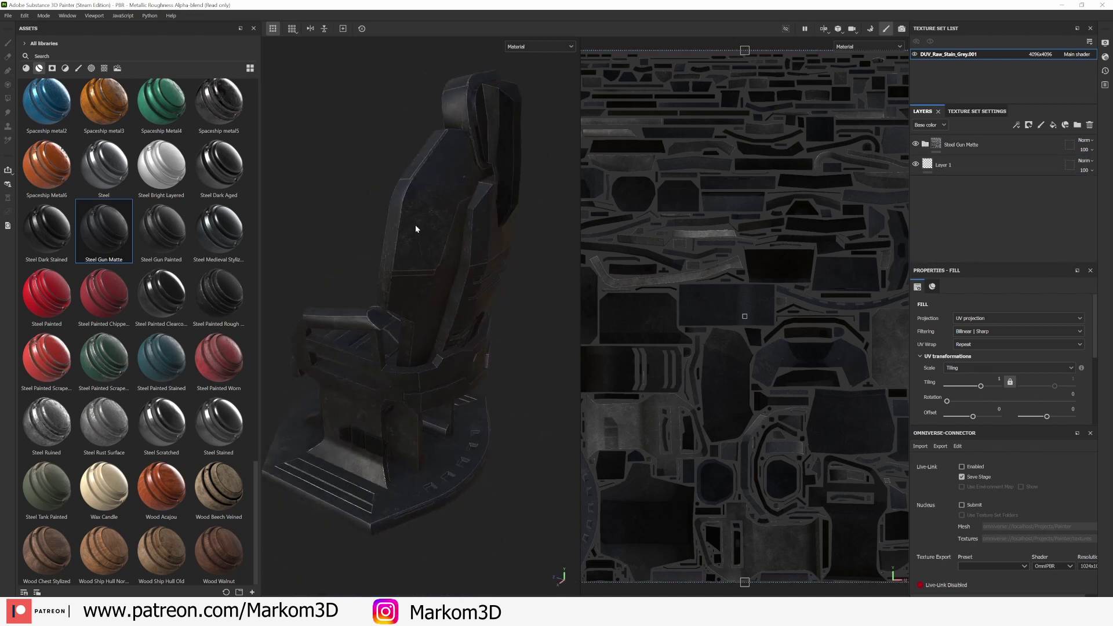
- Expand the Steel Gun Matte group and toggle its layers' visibility to compare what each one contributes
{"action": "left_click", "coordinate": [926, 145]}
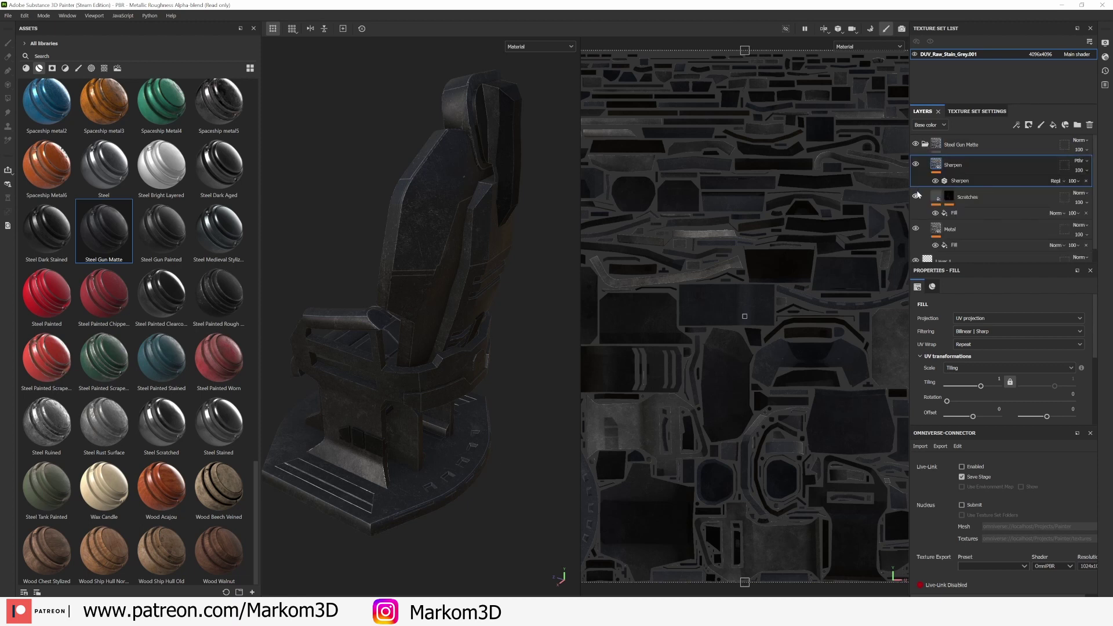
{"action": "scroll", "coordinate": [916, 227], "scroll_direction": "down", "scroll_amount": 1}
{"action": "scroll", "coordinate": [918, 215], "scroll_direction": "up", "scroll_amount": 1}
{"action": "left_click", "coordinate": [917, 162]}
{"action": "left_click", "coordinate": [917, 162]}
{"action": "left_click", "coordinate": [916, 162]}
{"action": "left_click", "coordinate": [916, 163]}
{"action": "left_click", "coordinate": [917, 162]}
{"action": "scroll", "coordinate": [916, 197], "scroll_direction": "down", "scroll_amount": 1}
{"action": "left_click", "coordinate": [916, 214]}
{"action": "left_click", "coordinate": [916, 214]}
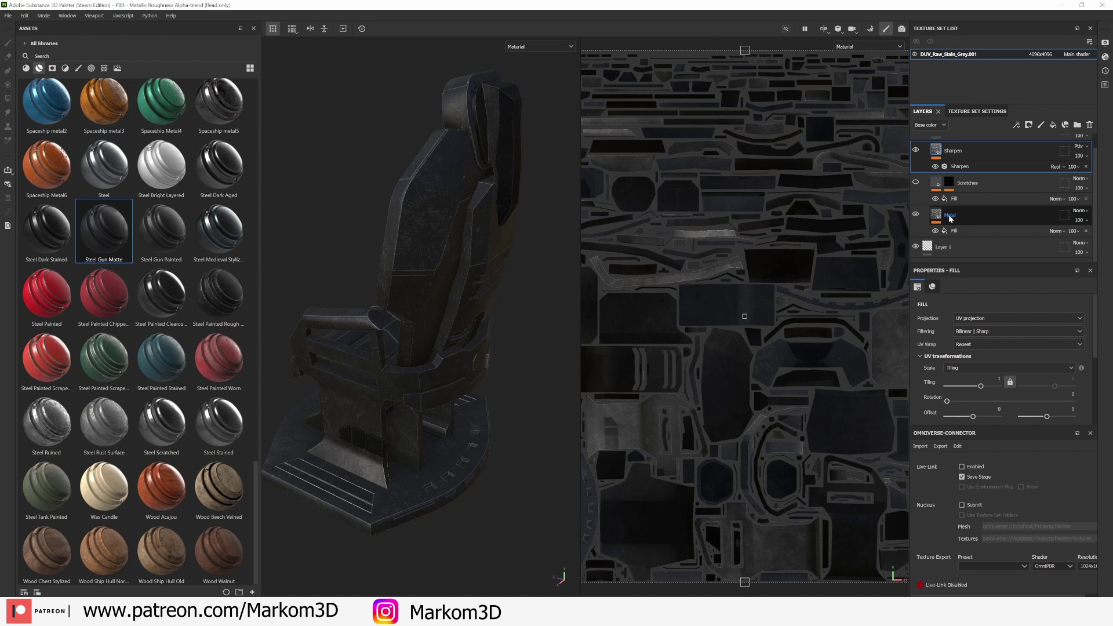
- Select the Metal layer's fill effect, close the Omniverse-Connector panel and enlarge the area showing the fill's properties
{"action": "left_click", "coordinate": [954, 231]}
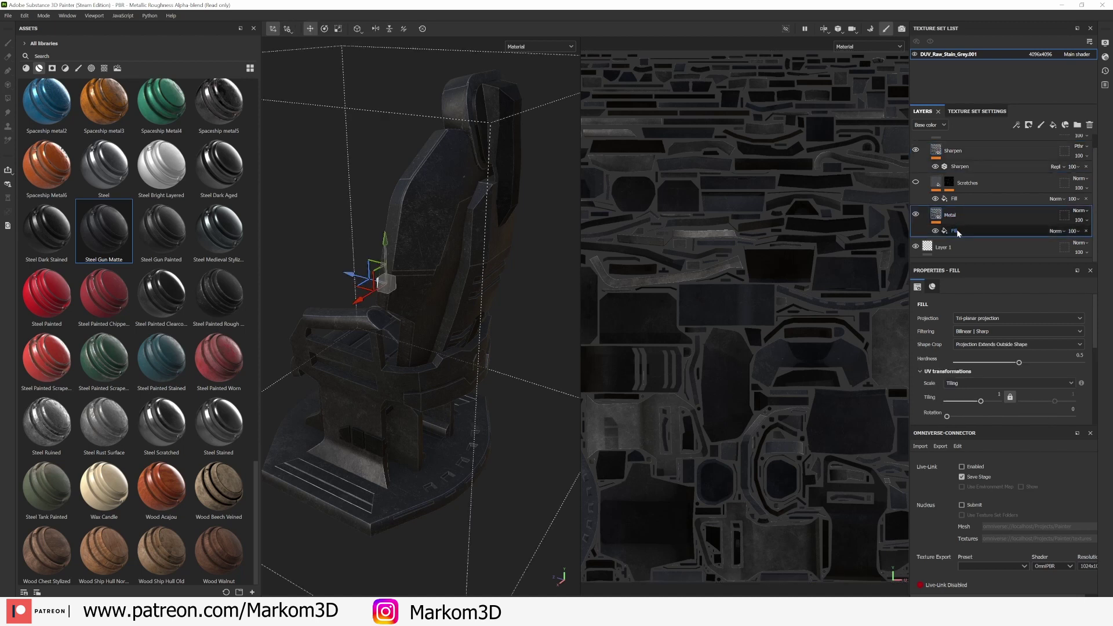
{"action": "left_click", "coordinate": [957, 232]}
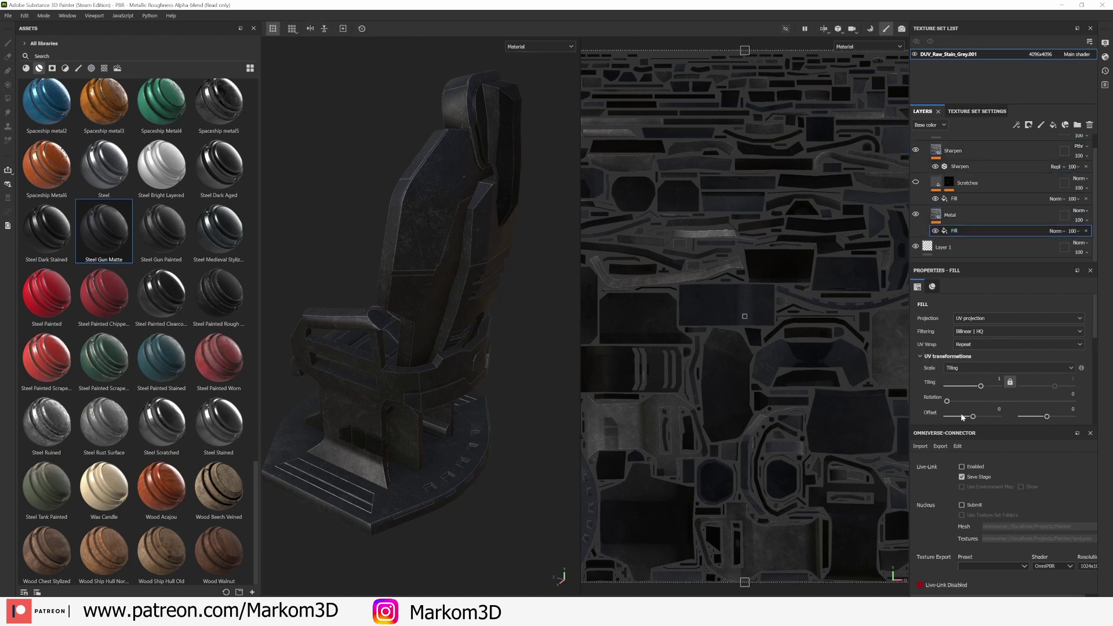
{"action": "scroll", "coordinate": [954, 326], "scroll_direction": "down", "scroll_amount": 2}
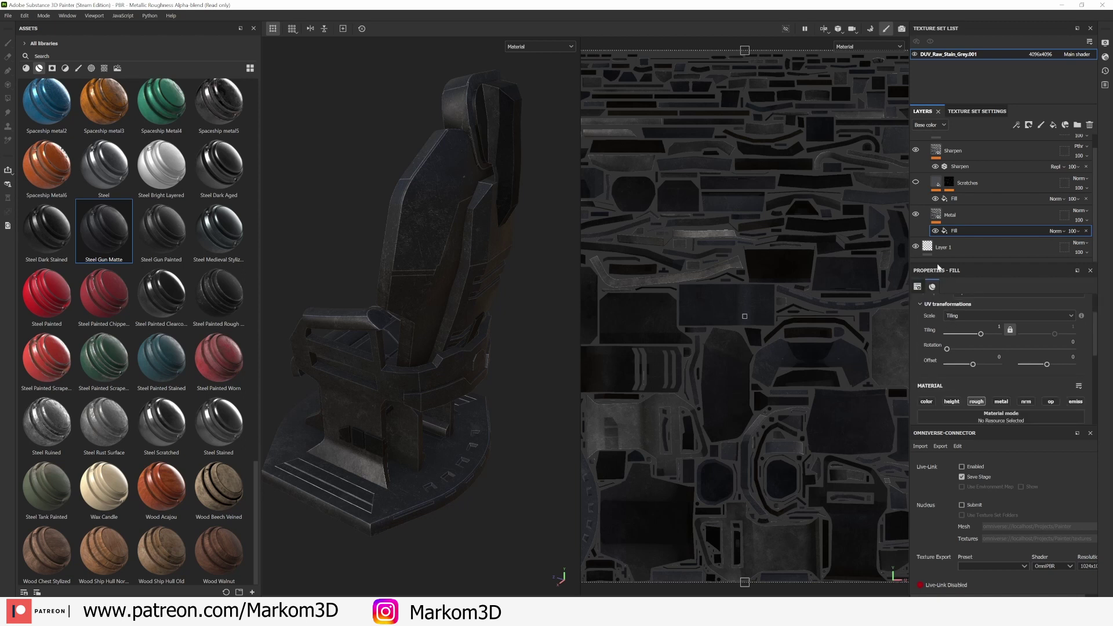
{"action": "left_click", "coordinate": [1090, 433]}
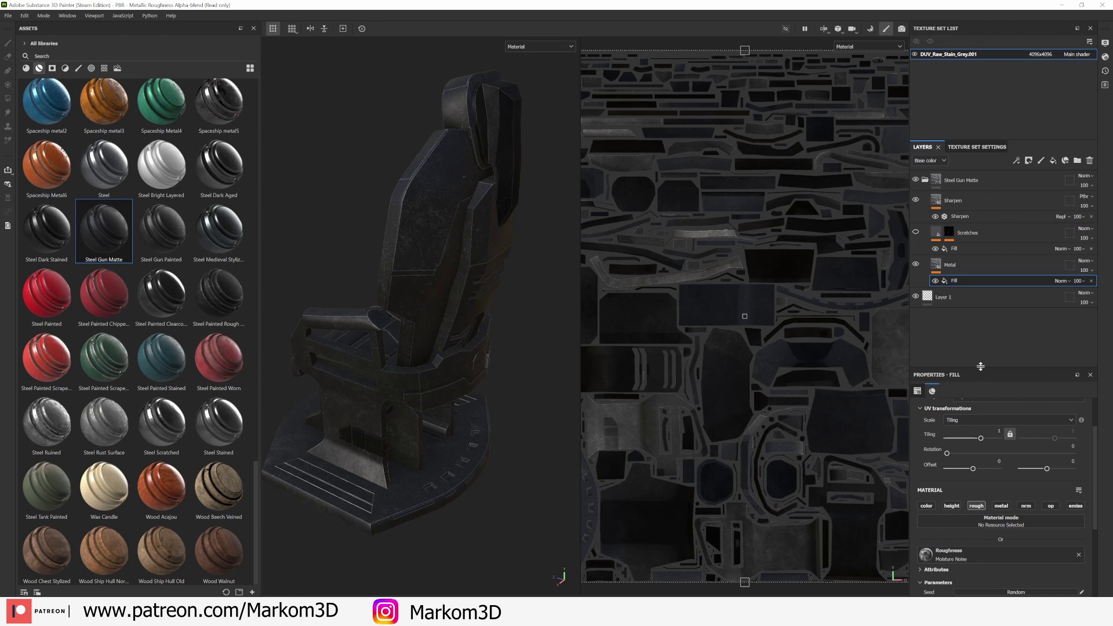
{"action": "left_click_drag", "start_coordinate": [980, 367], "coordinate": [980, 306]}
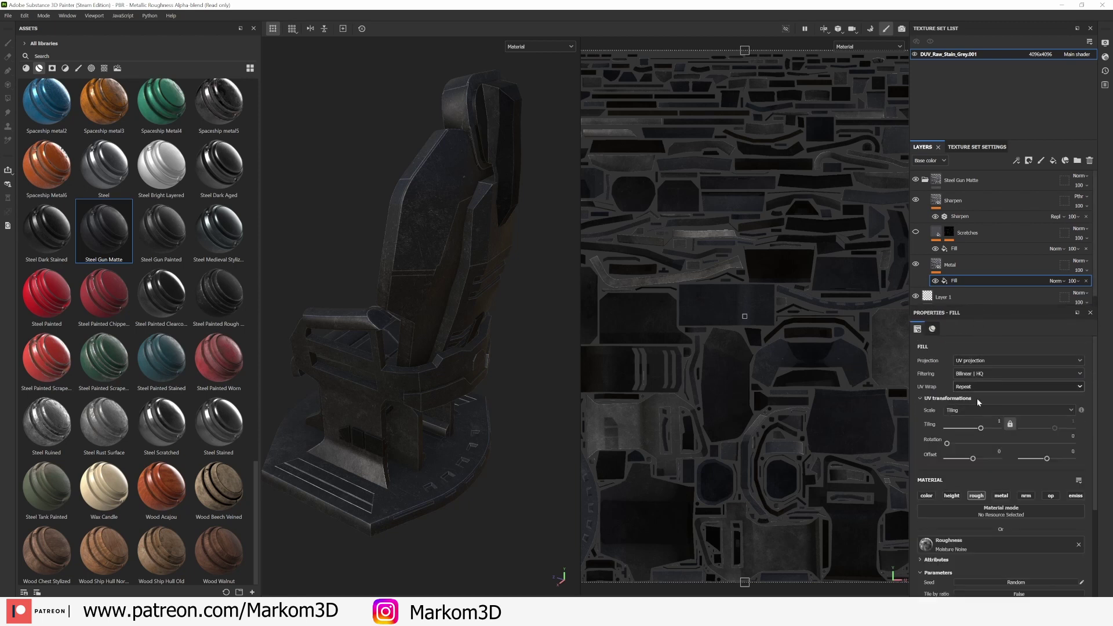
{"action": "scroll", "coordinate": [973, 481], "scroll_direction": "down", "scroll_amount": 3}
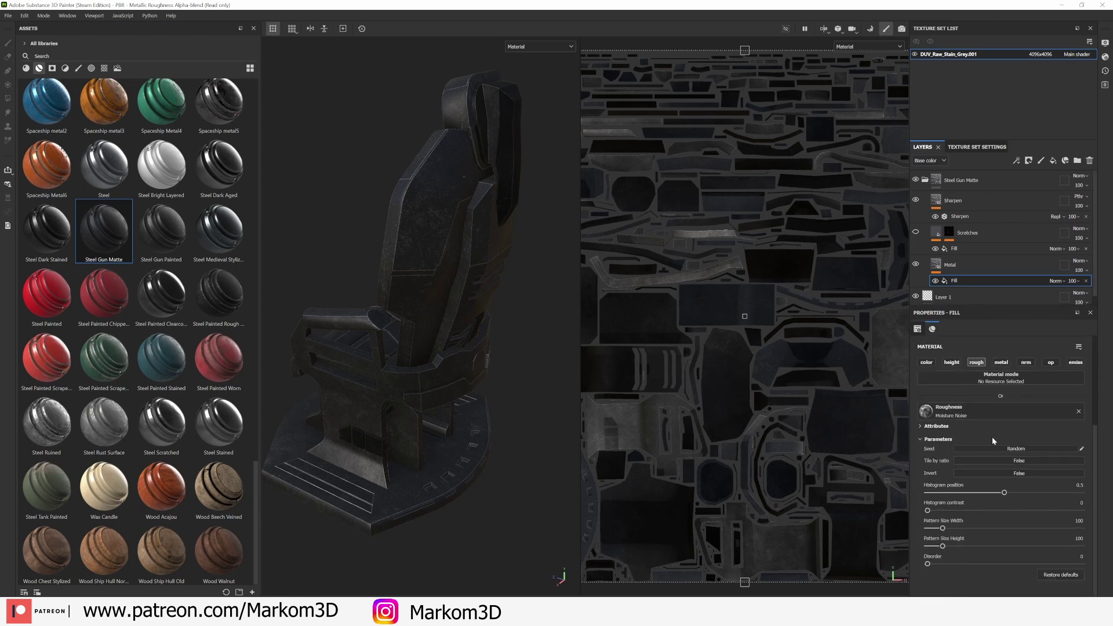
- Examine the Metal layer's effect on the chair and its channel and basic parameters
{"action": "left_click", "coordinate": [961, 269]}
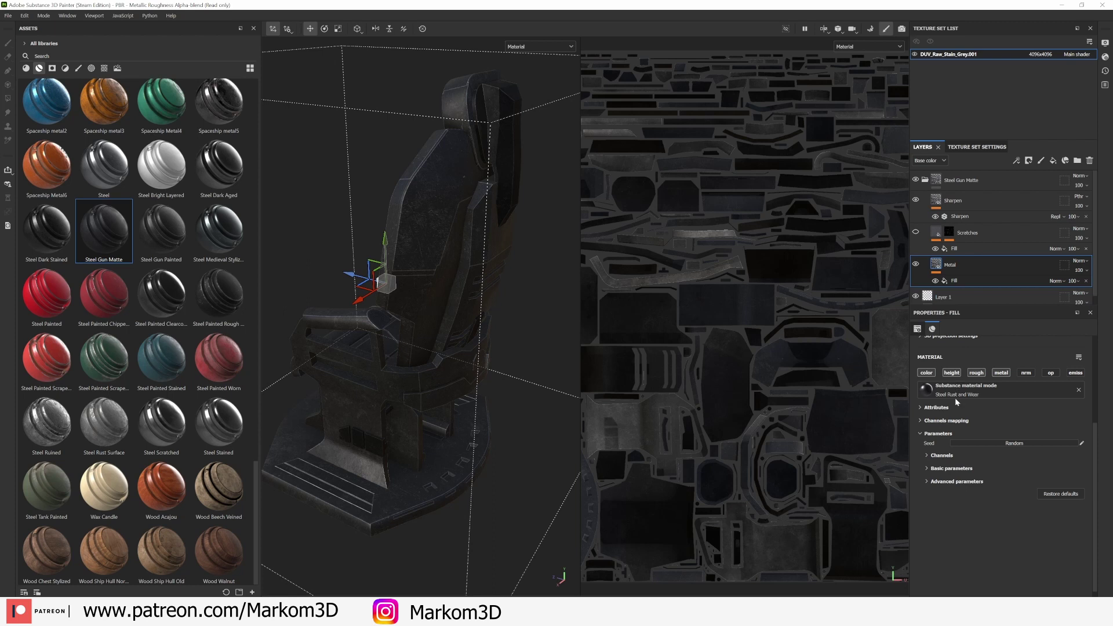
{"action": "scroll", "coordinate": [940, 271], "scroll_direction": "down", "scroll_amount": 1}
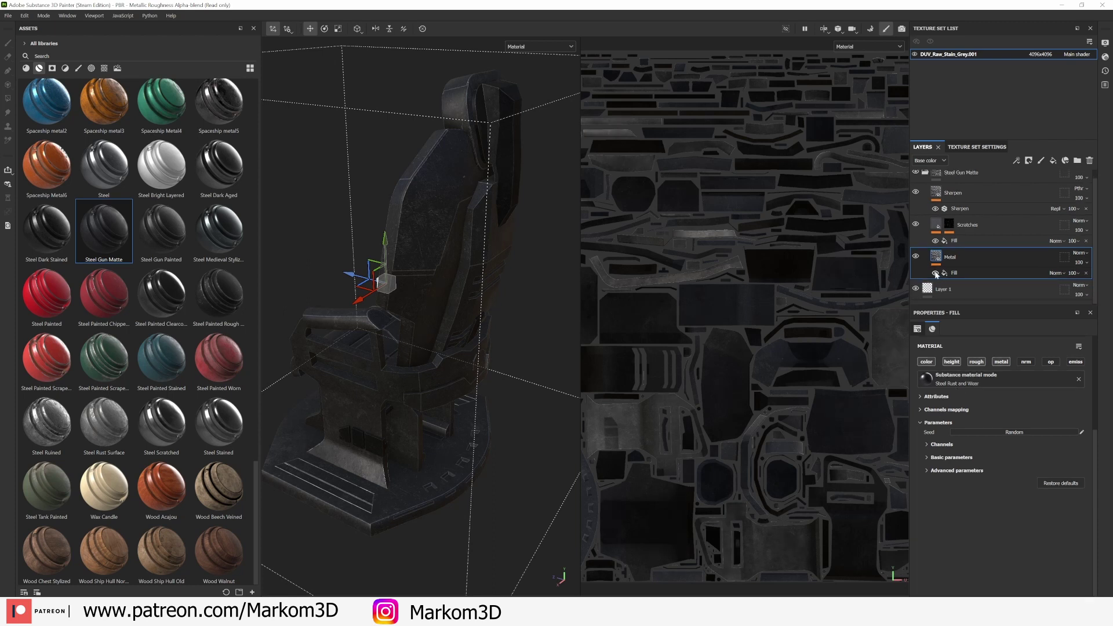
{"action": "left_click", "coordinate": [916, 258]}
{"action": "left_click", "coordinate": [917, 257]}
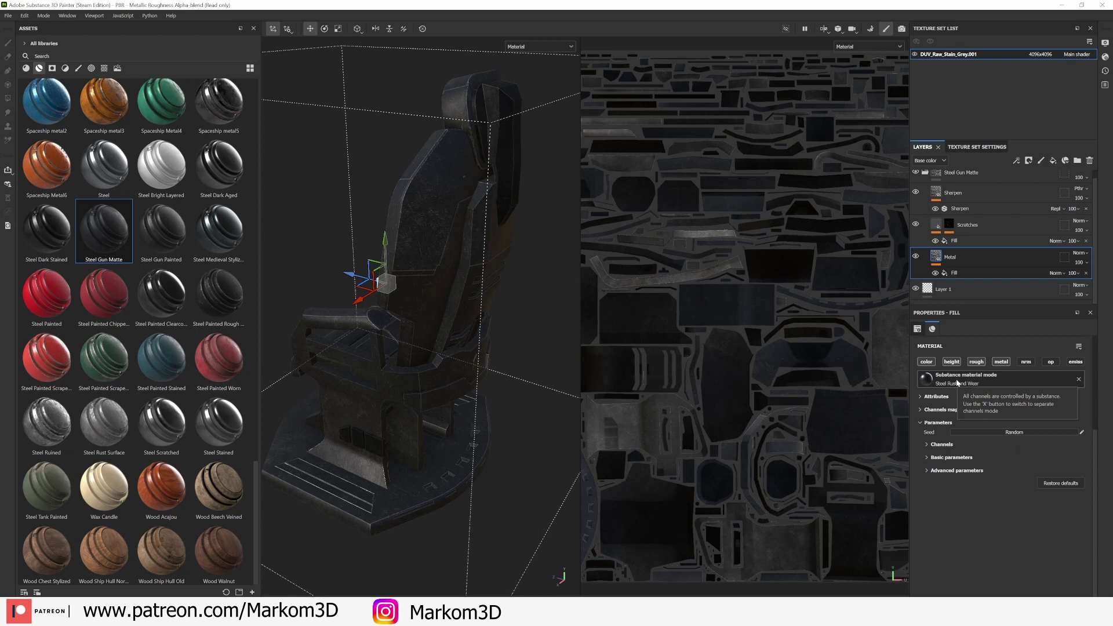
{"action": "left_click", "coordinate": [926, 445]}
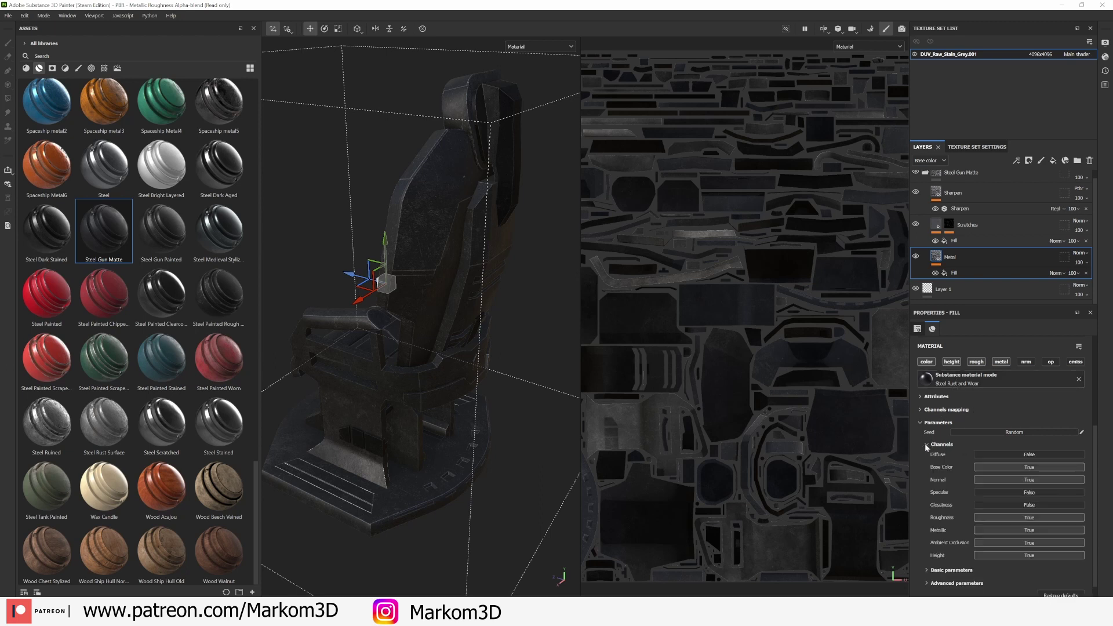
{"action": "left_click", "coordinate": [924, 444]}
{"action": "left_click", "coordinate": [927, 458]}
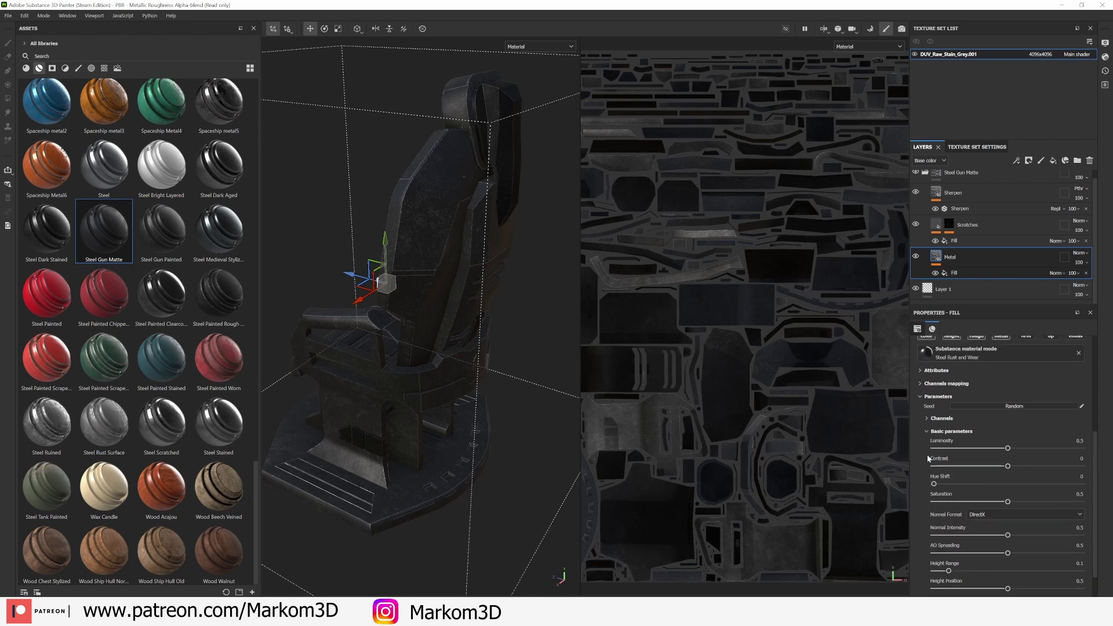
{"action": "left_click", "coordinate": [927, 458]}
- Set the Metal layer's Metal Color to a light neutral grey, about AFAFAF, in its advanced parameters
{"action": "left_click", "coordinate": [927, 471]}
{"action": "left_click", "coordinate": [1010, 481]}
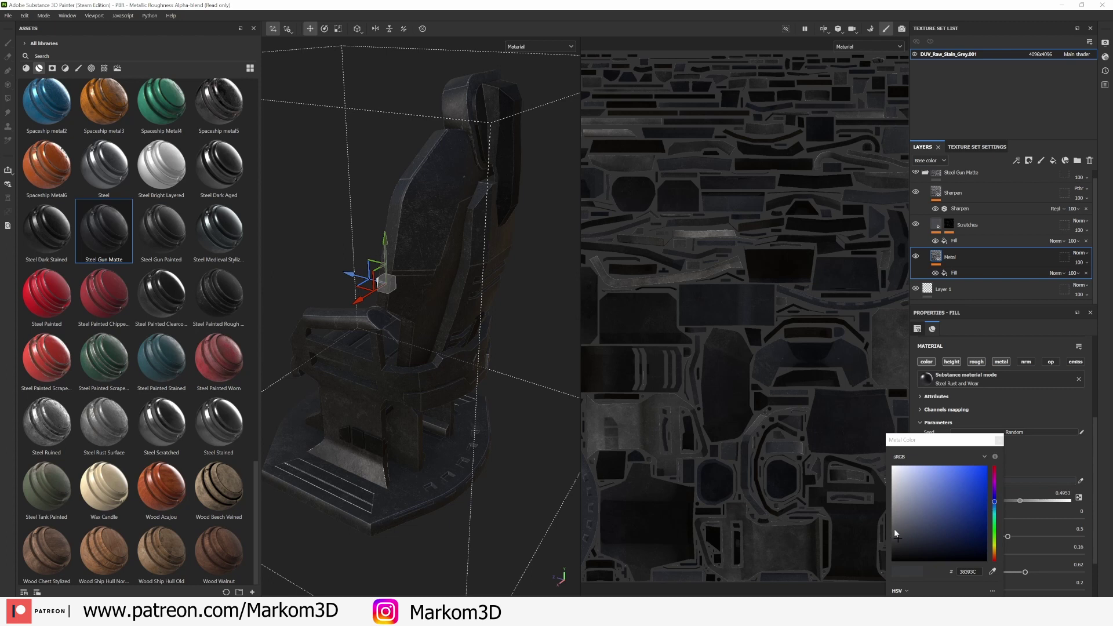
{"action": "left_click_drag", "start_coordinate": [897, 533], "coordinate": [890, 499]}
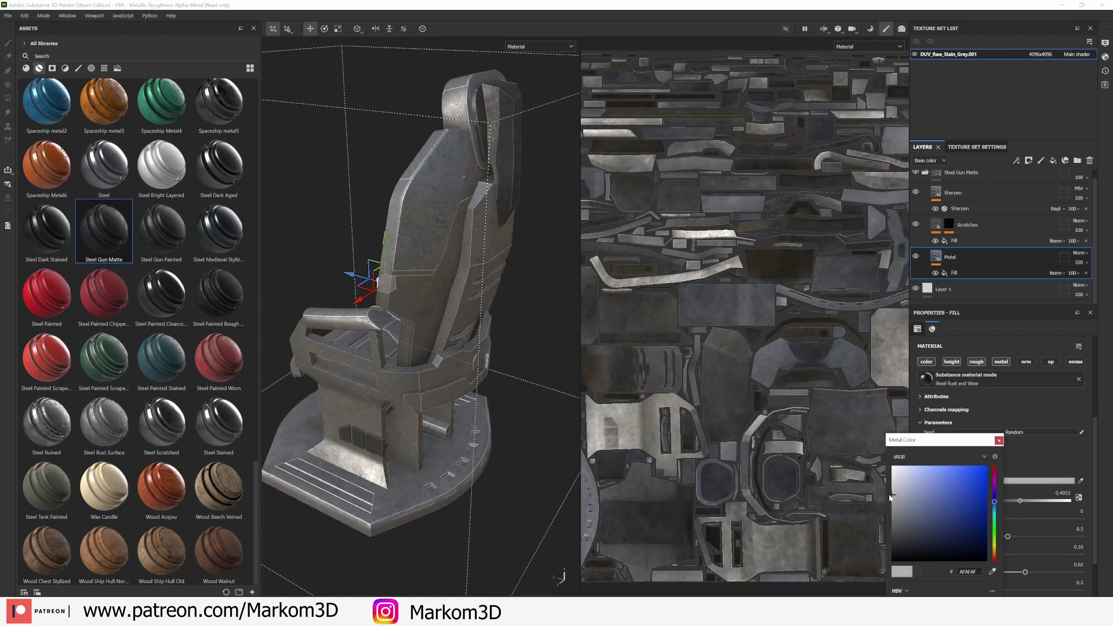
{"action": "left_click", "coordinate": [631, 452]}
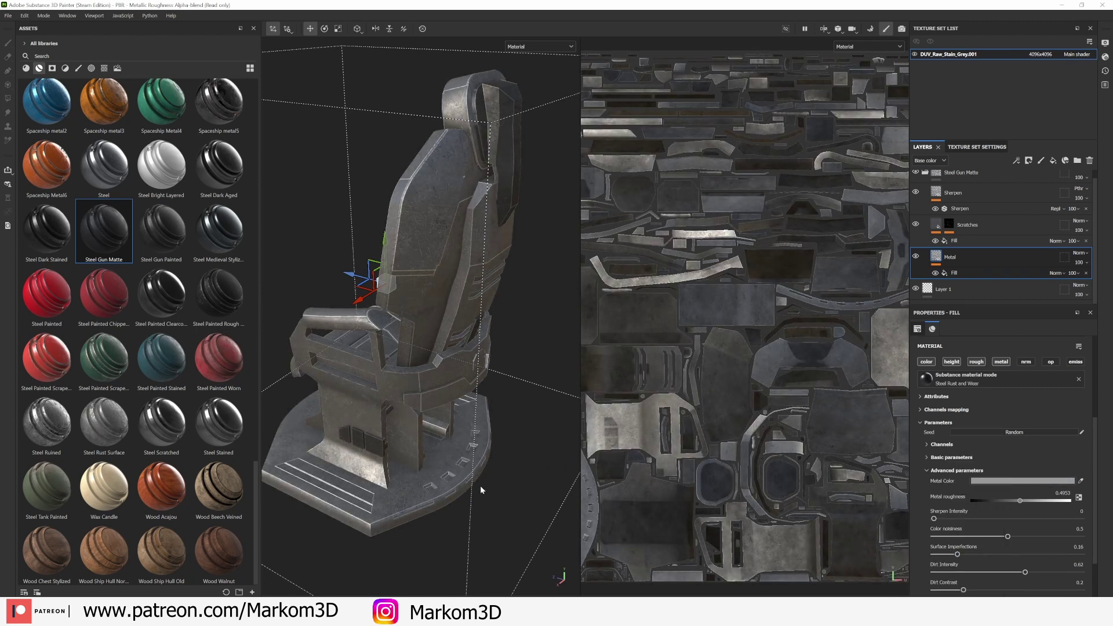
{"action": "left_click_drag", "start_coordinate": [325, 249], "coordinate": [424, 227], "text": "alt"}
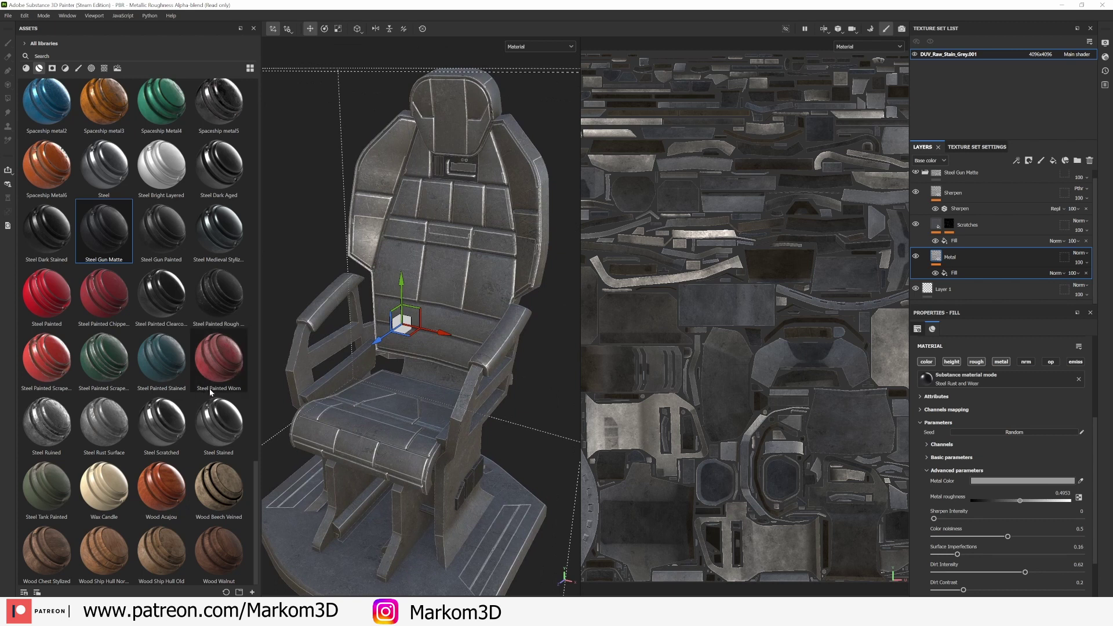
- Place the Leather Weathered smart material above the Steel Gun Matte group and give it a black mask
{"action": "scroll", "coordinate": [191, 467], "scroll_direction": "up", "scroll_amount": 10}
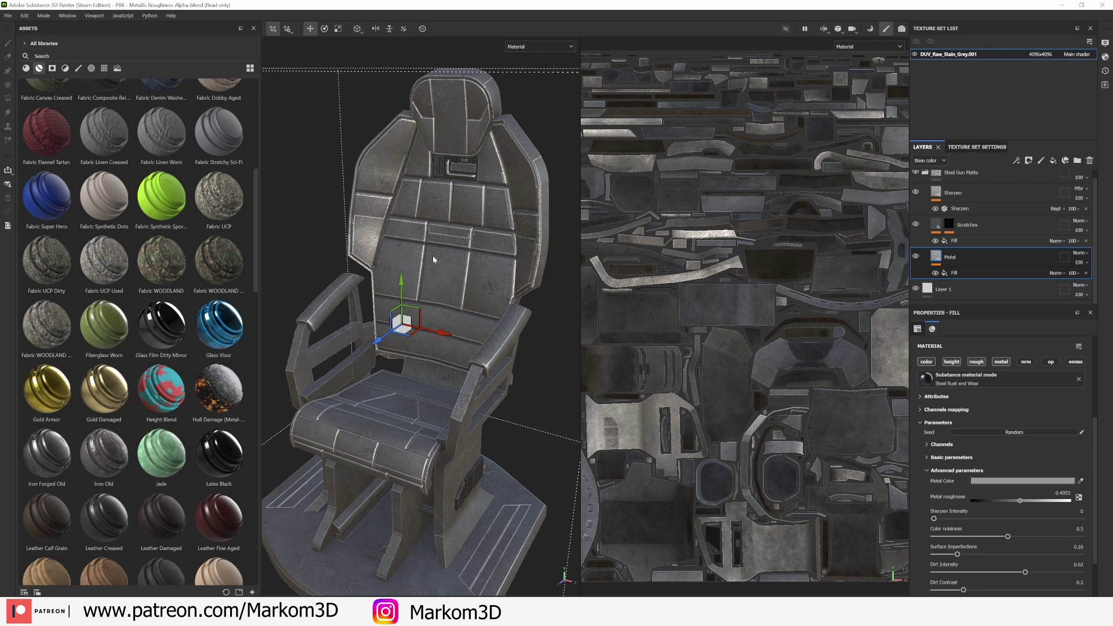
{"action": "scroll", "coordinate": [170, 319], "scroll_direction": "down", "scroll_amount": 3}
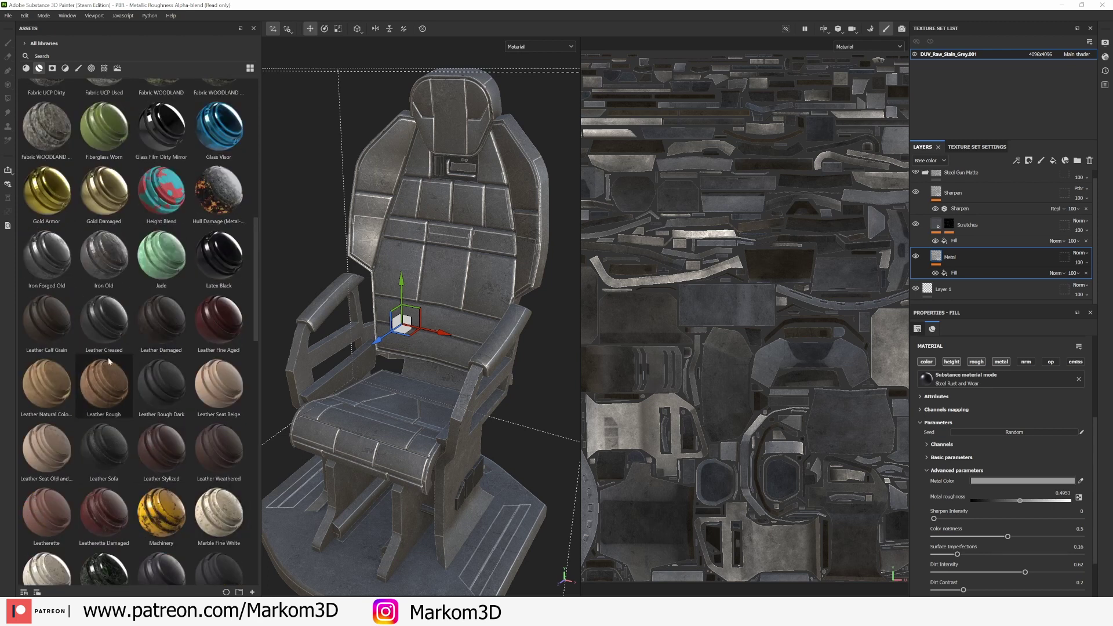
{"action": "mouse_move", "coordinate": [227, 455]}
{"action": "left_click_drag", "start_coordinate": [226, 454], "coordinate": [945, 179]}
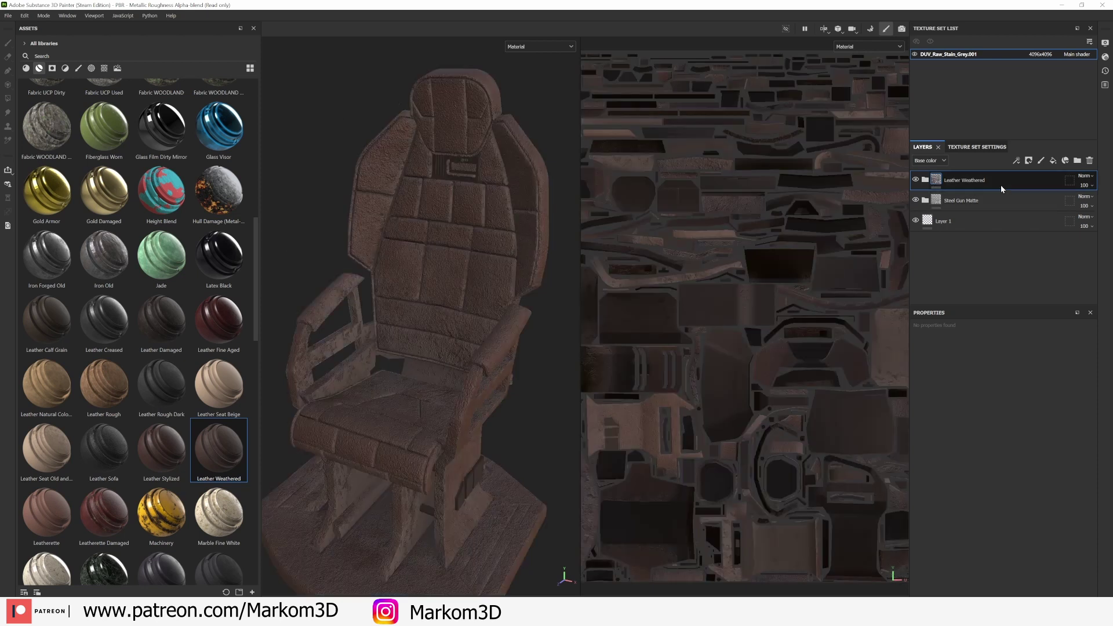
{"action": "right_click", "coordinate": [959, 182]}
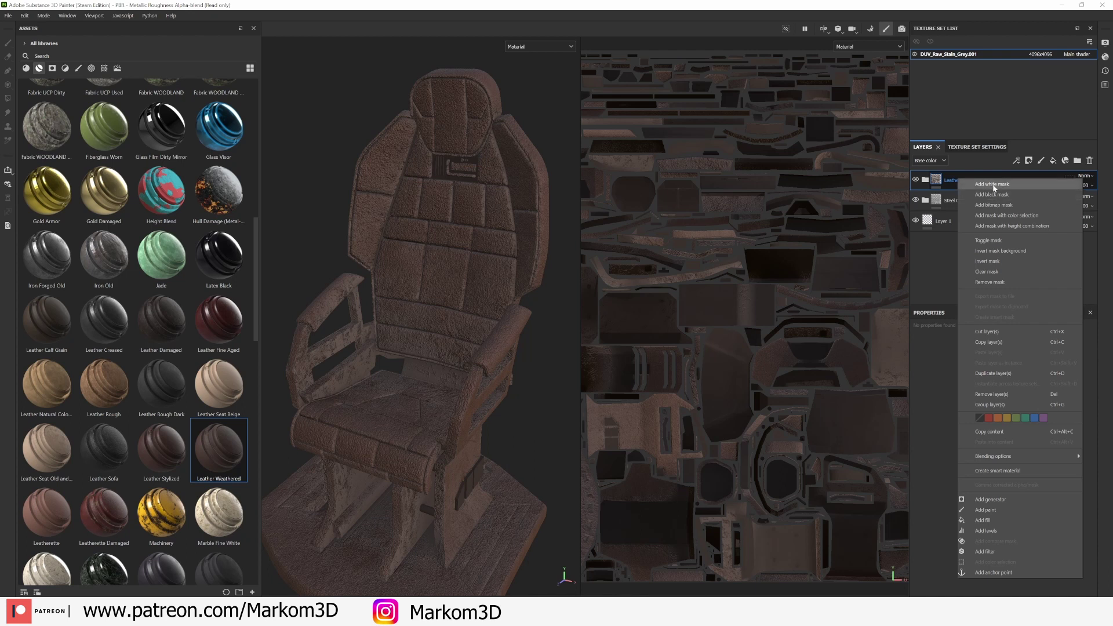
{"action": "left_click", "coordinate": [996, 195]}
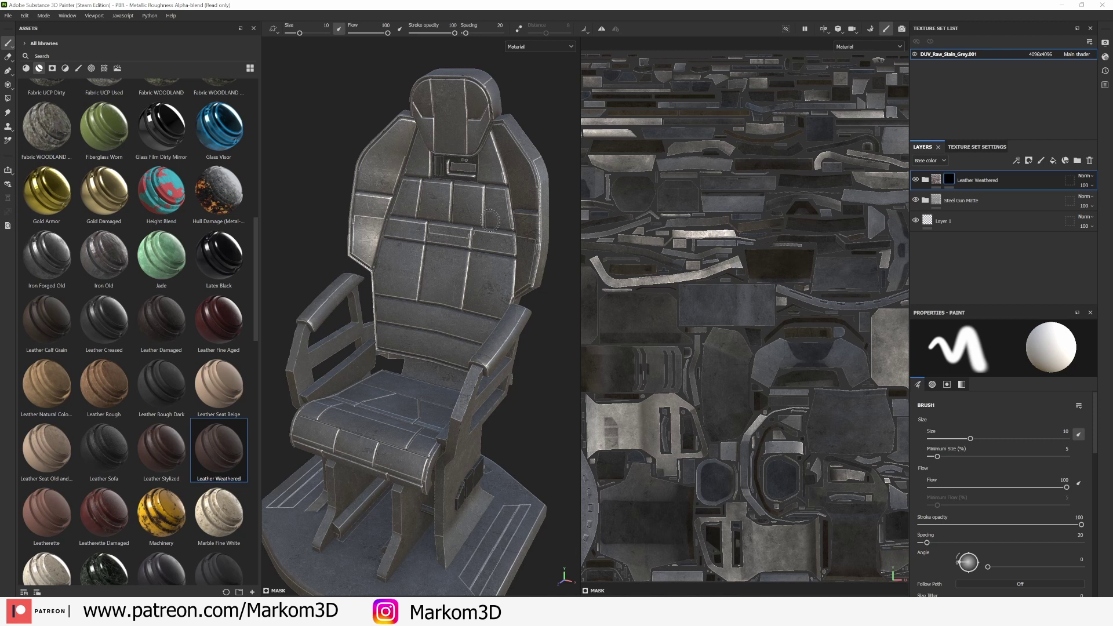
- Use Polygon Fill in mesh mode to reveal the leather on the headrest, backrest panels, seat cushion and armrest pads
{"action": "left_click", "coordinate": [8, 100]}
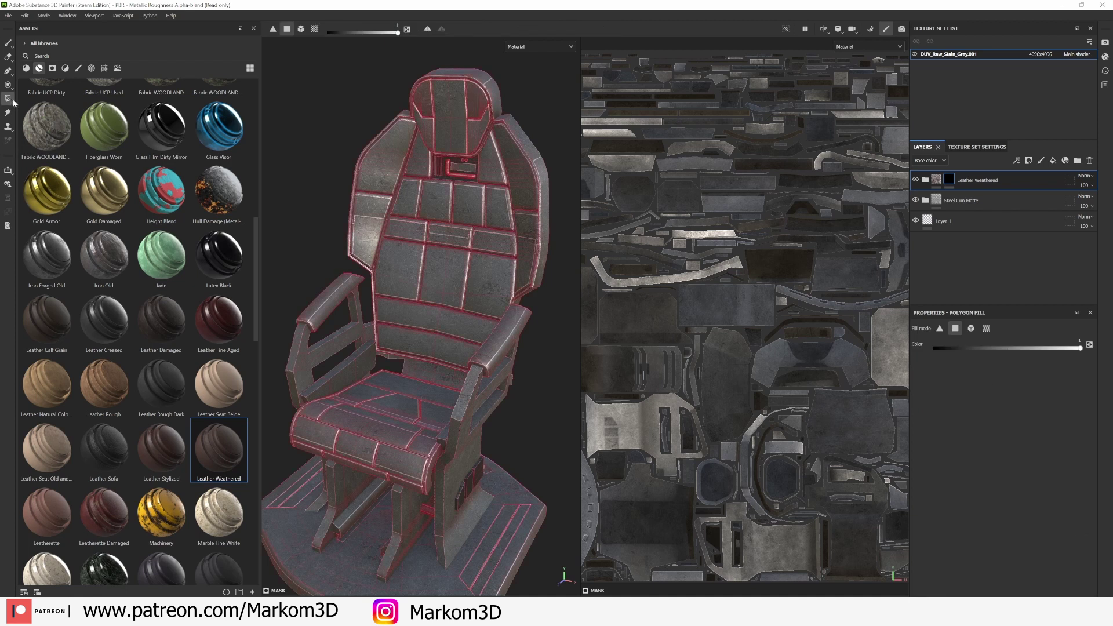
{"action": "left_click", "coordinate": [972, 331]}
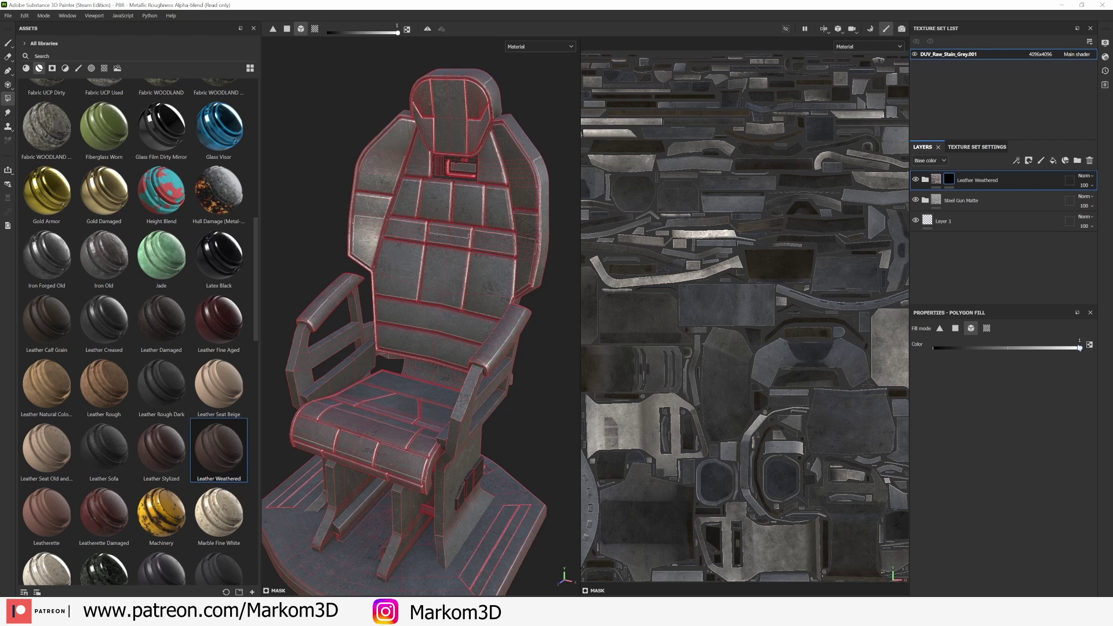
{"action": "mouse_move", "coordinate": [408, 201]}
{"action": "left_mouse_down"}
{"action": "mouse_move", "coordinate": [503, 211]}
{"action": "mouse_move", "coordinate": [489, 258]}
{"action": "mouse_move", "coordinate": [447, 274]}
{"action": "mouse_move", "coordinate": [412, 238]}
{"action": "mouse_move", "coordinate": [390, 250]}
{"action": "mouse_move", "coordinate": [379, 184]}
{"action": "mouse_move", "coordinate": [505, 169]}
{"action": "mouse_move", "coordinate": [423, 159]}
{"action": "mouse_move", "coordinate": [427, 123]}
{"action": "mouse_move", "coordinate": [470, 91]}
{"action": "left_mouse_up"}
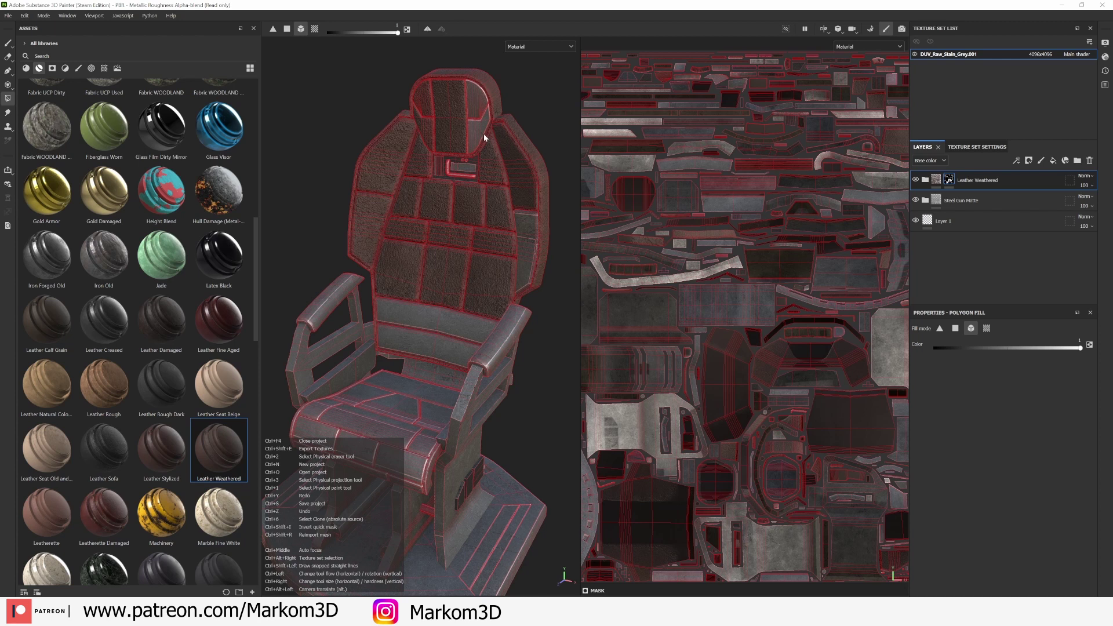
{"action": "key", "text": "ctrl+z"}
{"action": "key", "text": "ctrl+z"}
{"action": "mouse_move", "coordinate": [428, 128]}
{"action": "left_mouse_down"}
{"action": "mouse_move", "coordinate": [423, 104]}
{"action": "mouse_move", "coordinate": [477, 103]}
{"action": "mouse_move", "coordinate": [326, 311]}
{"action": "mouse_move", "coordinate": [442, 438]}
{"action": "left_mouse_up"}
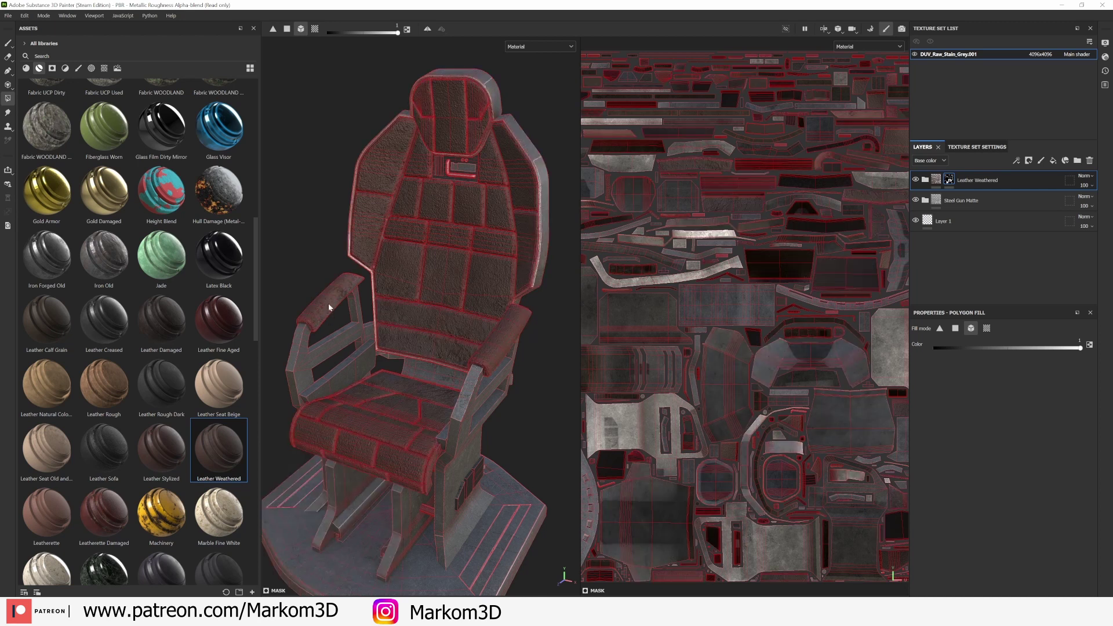
{"action": "left_click_drag", "start_coordinate": [324, 261], "coordinate": [476, 367], "text": "alt"}
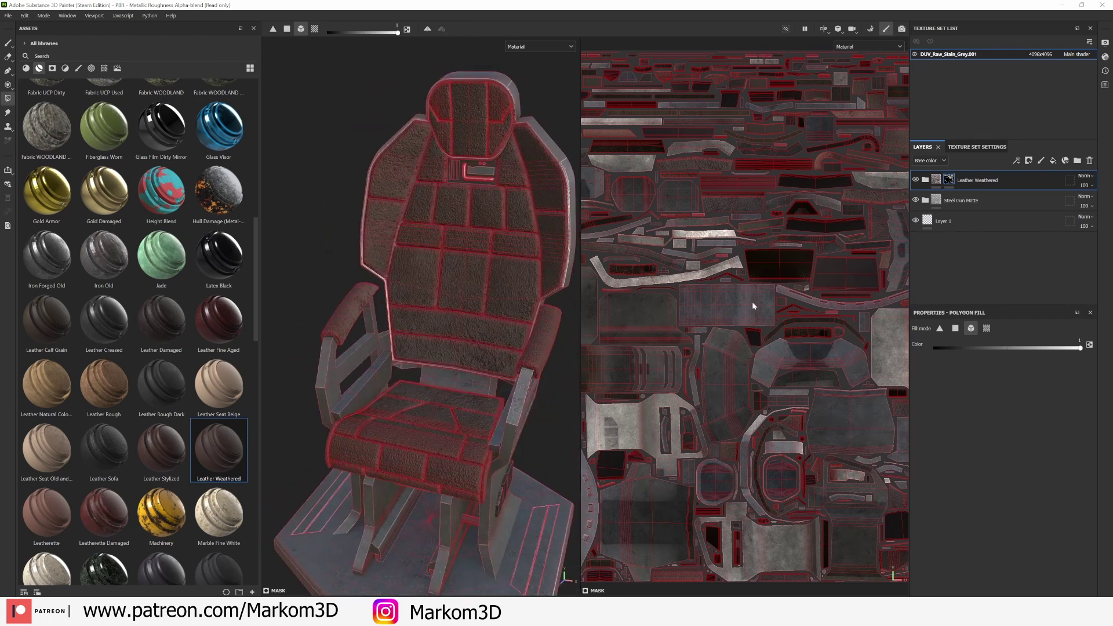
- Inspect the leather on the chair and toggle the visibility of the sublayers inside the Leather Weathered group
{"action": "left_click", "coordinate": [8, 43]}
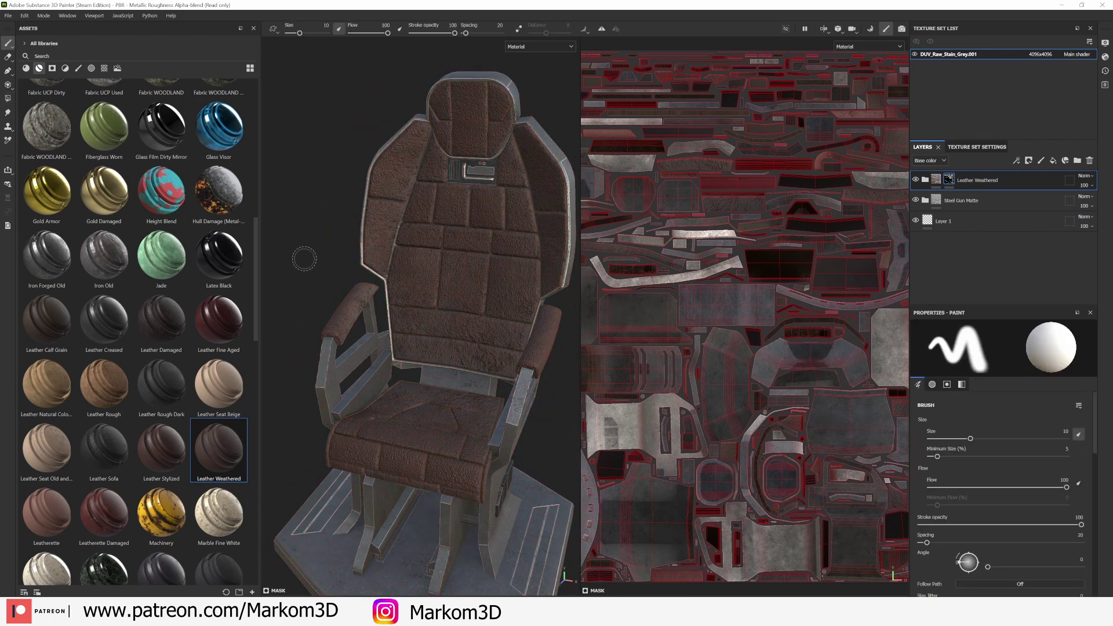
{"action": "left_click_drag", "start_coordinate": [279, 279], "coordinate": [308, 259], "text": "alt"}
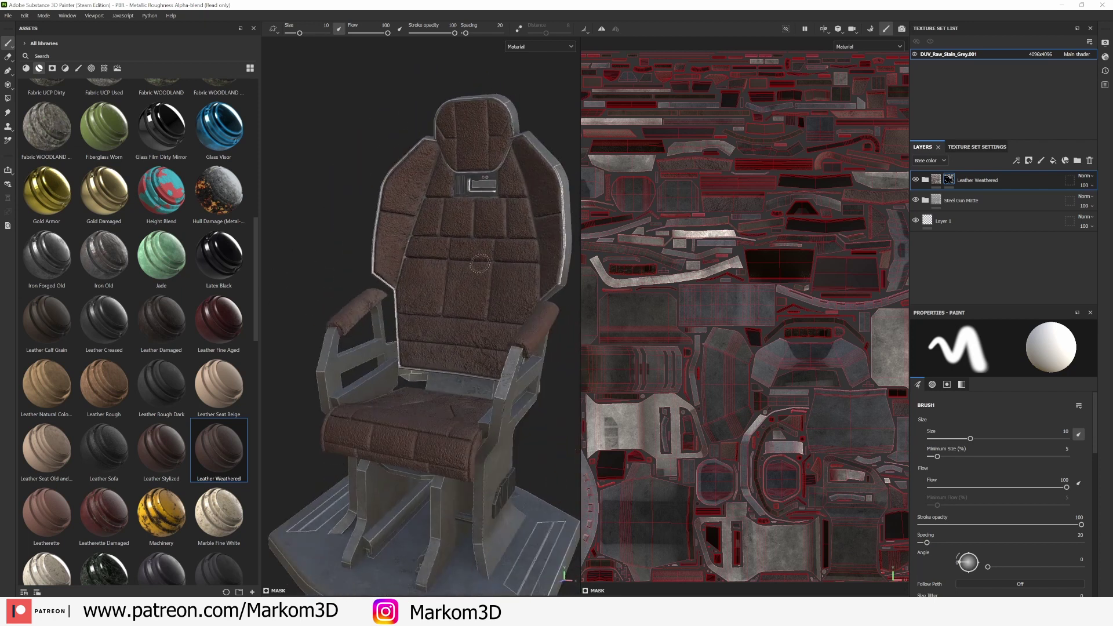
{"action": "left_click", "coordinate": [936, 181]}
{"action": "left_click", "coordinate": [925, 180]}
{"action": "left_click", "coordinate": [941, 222]}
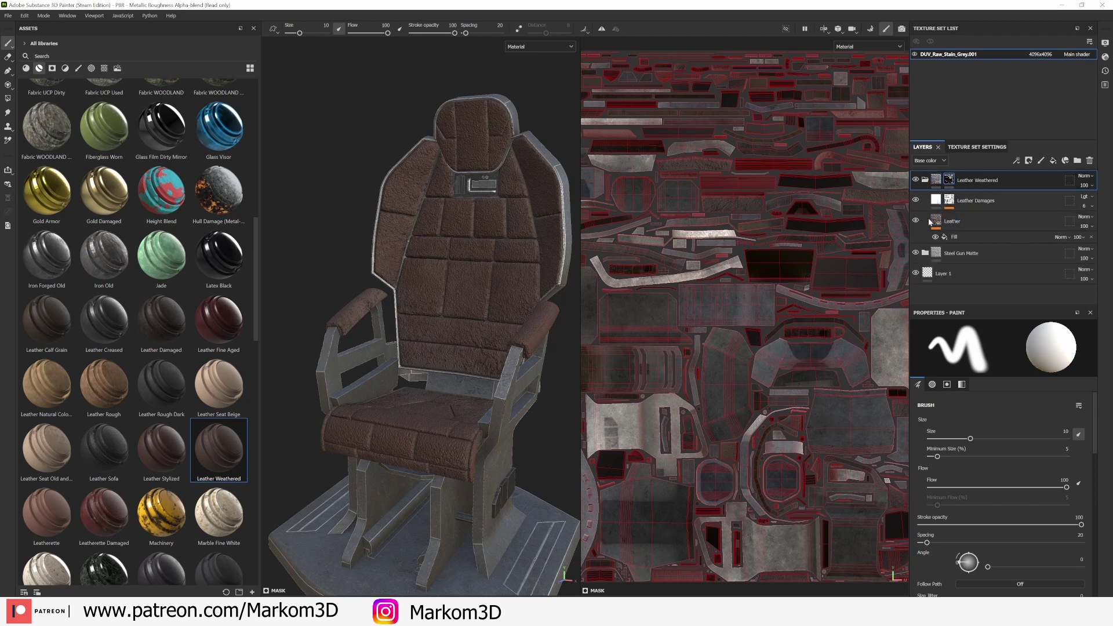
{"action": "left_click", "coordinate": [917, 221]}
{"action": "left_click", "coordinate": [917, 221]}
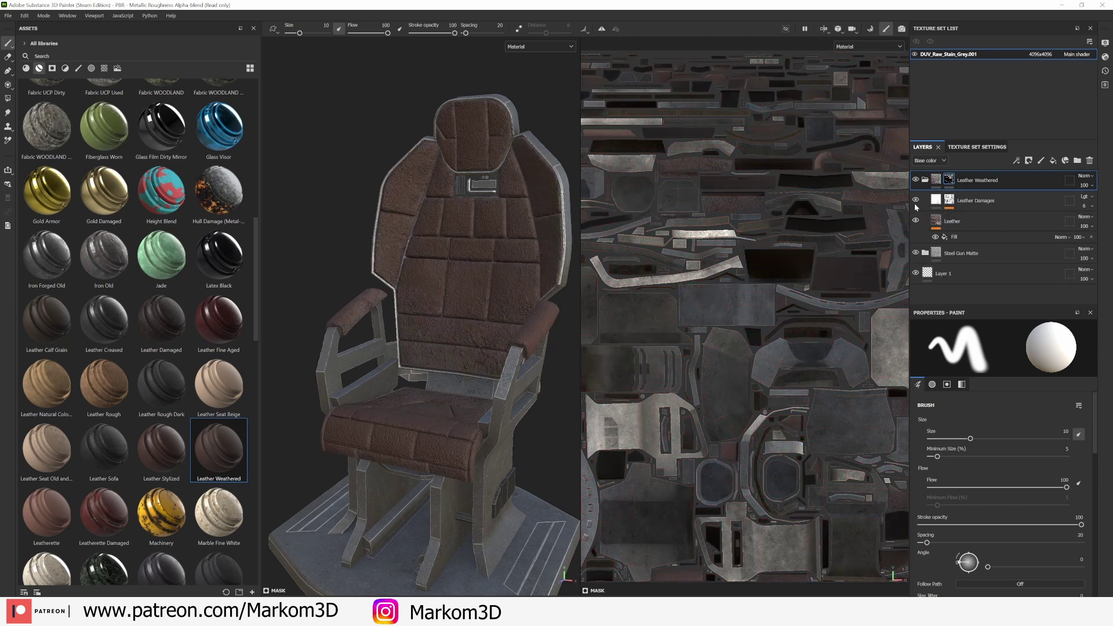
{"action": "left_click", "coordinate": [917, 200]}
- Set the Leather layer's Height Range to 0.03, Height Position to 0.31 and Normal Intensity to 0.12
{"action": "left_click", "coordinate": [960, 222]}
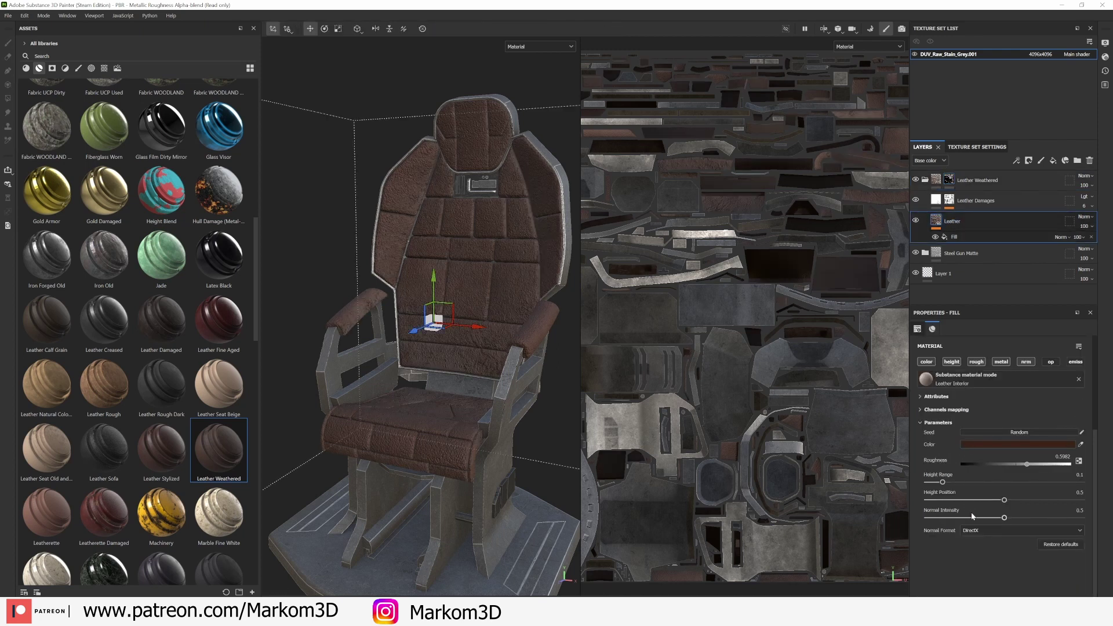
{"action": "left_click_drag", "start_coordinate": [1004, 517], "coordinate": [956, 503]}
{"action": "left_click_drag", "start_coordinate": [940, 482], "coordinate": [933, 483]}
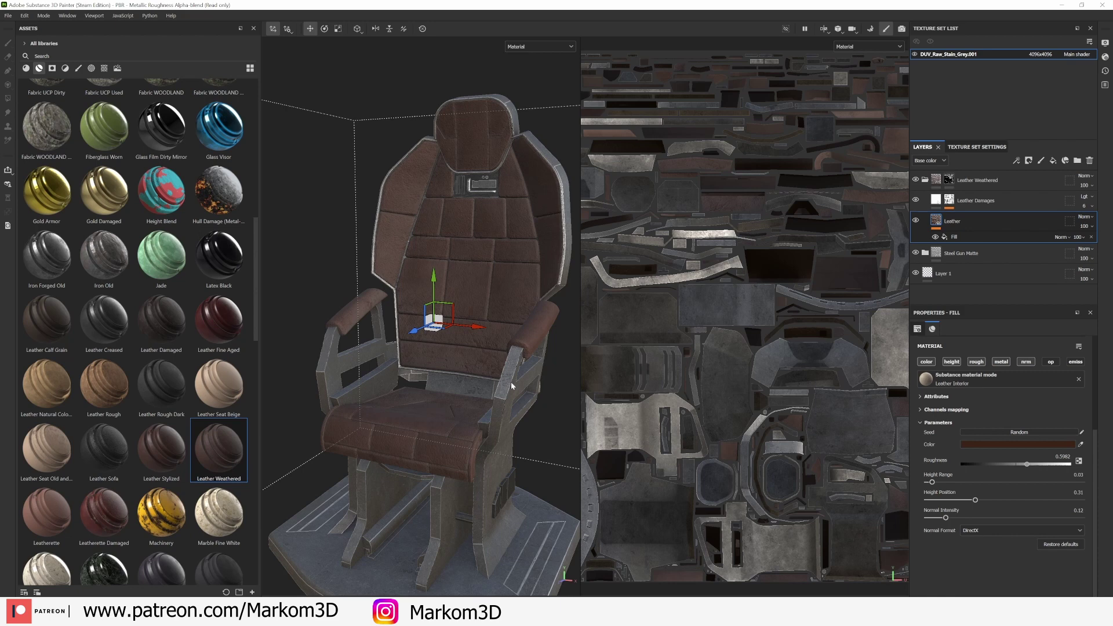
- Inspect the small plates on the chair's lower side, then switch to Blender and turn on the Face Orientation overlay
{"action": "left_click_drag", "start_coordinate": [489, 293], "coordinate": [436, 356], "text": "alt"}
{"action": "scroll", "coordinate": [503, 368], "scroll_direction": "up", "scroll_amount": 3}
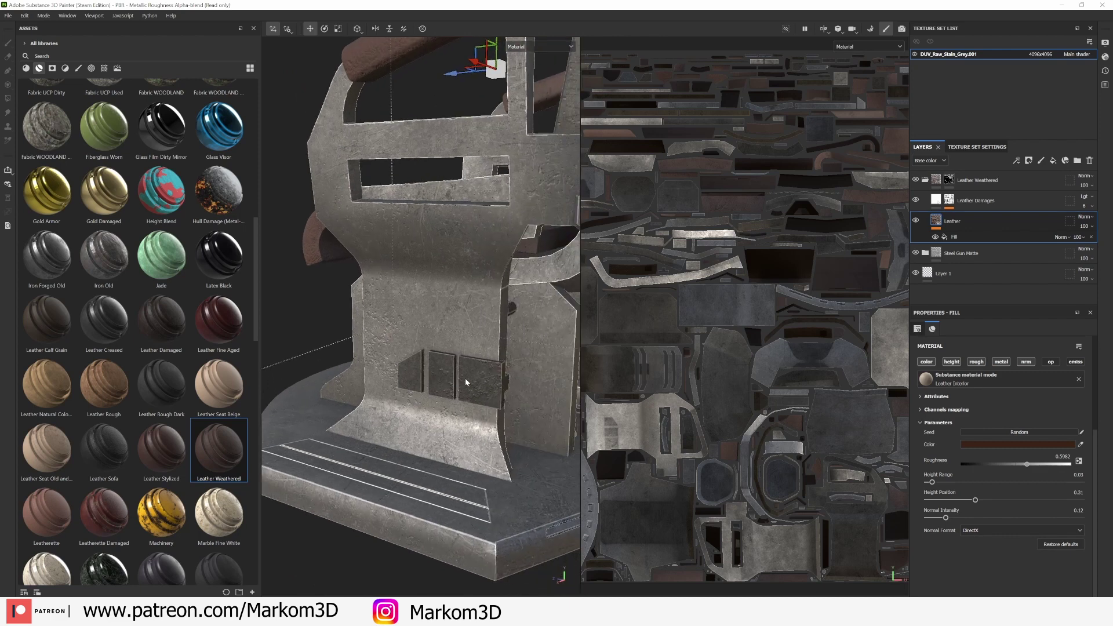
{"action": "key", "text": "alt+Tab"}
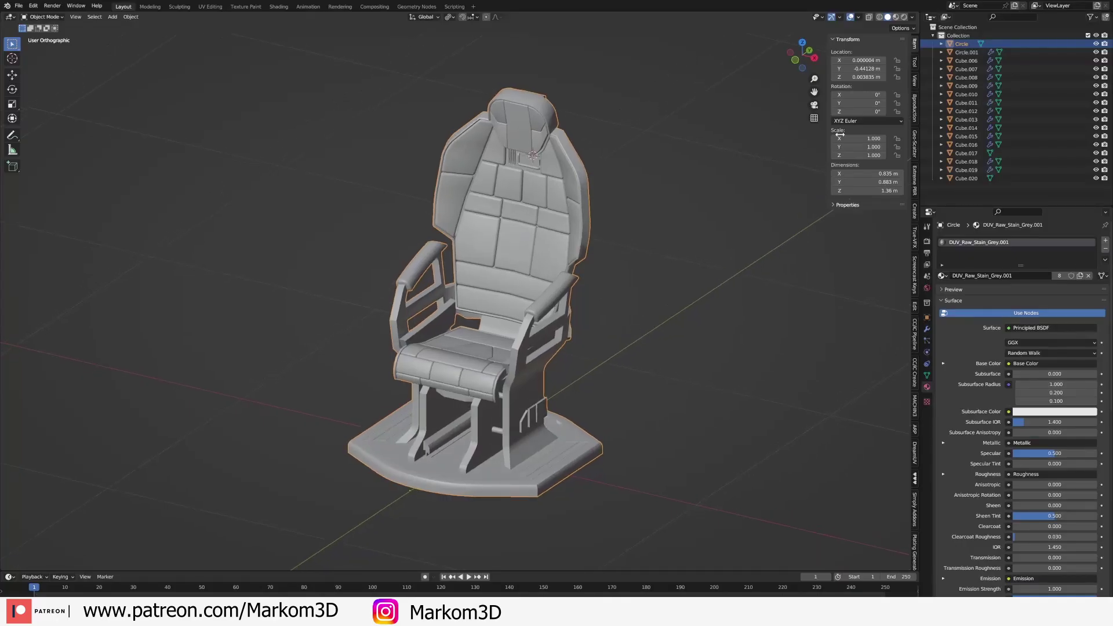
{"action": "left_click", "coordinate": [858, 18]}
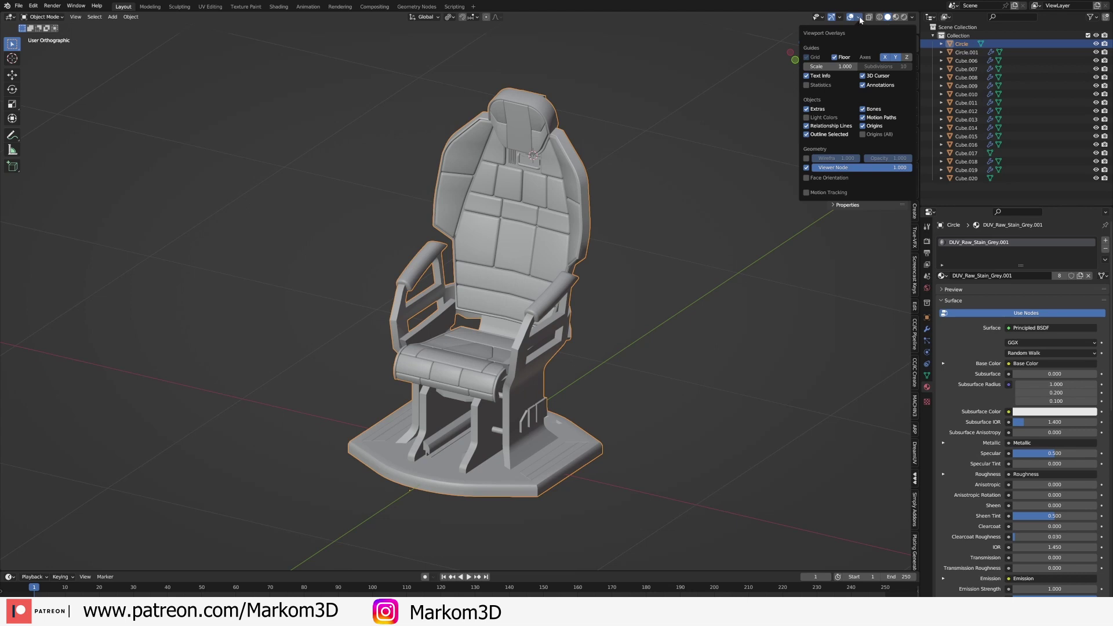
{"action": "left_click", "coordinate": [806, 177]}
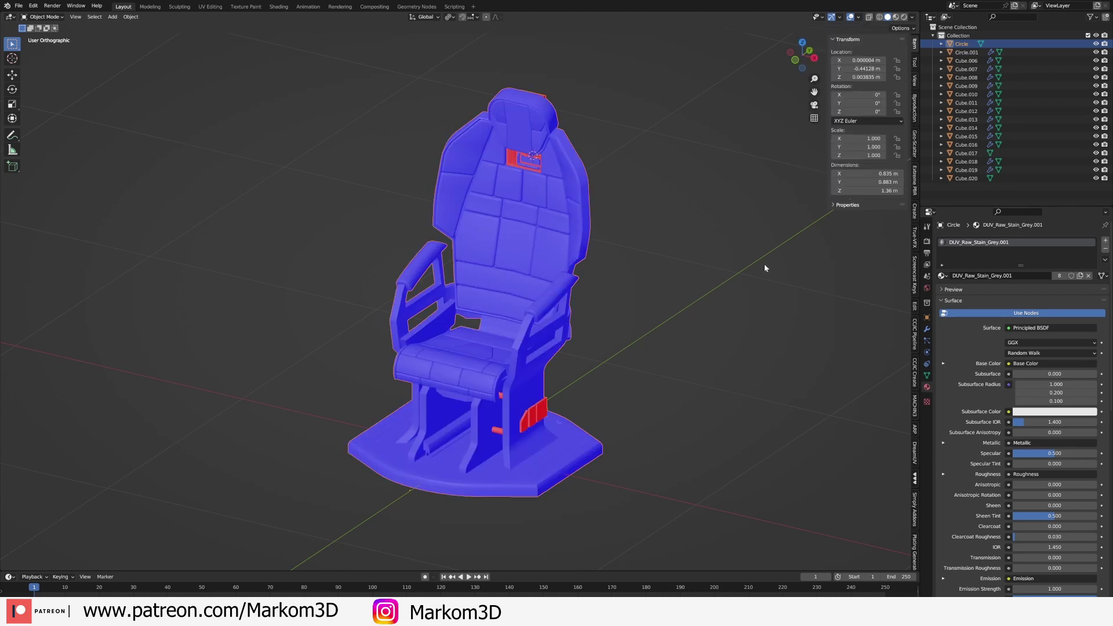
{"action": "middle_click_drag", "start_coordinate": [739, 307], "coordinate": [691, 340]}
{"action": "middle_click_drag", "start_coordinate": [624, 355], "coordinate": [524, 380]}
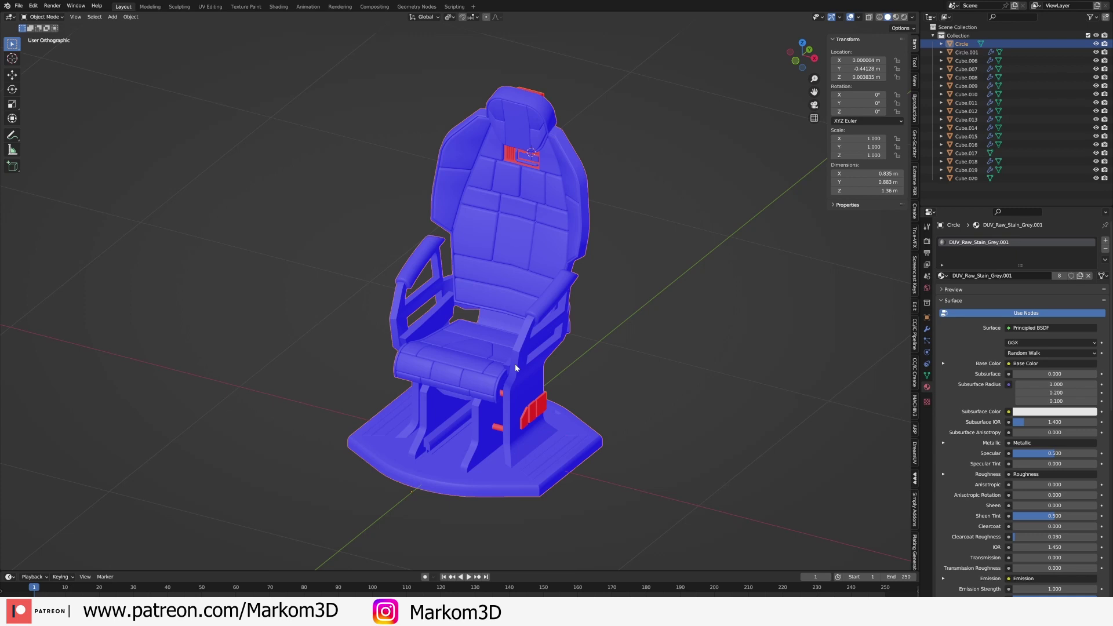
- Select the linked slotted panel below the headrest in Edit Mode and recalculate its normals with the Inside option toggled
{"action": "key", "text": "Tab"}
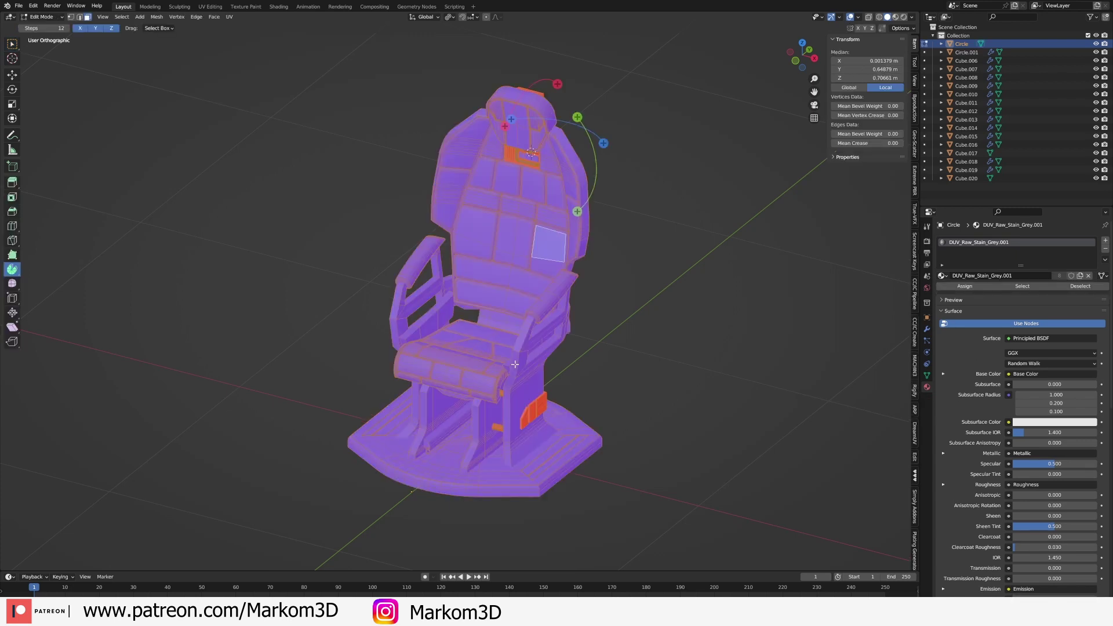
{"action": "middle_click_drag", "start_coordinate": [515, 364], "coordinate": [729, 363]}
{"action": "key", "text": "Tab"}
{"action": "scroll", "coordinate": [563, 212], "scroll_direction": "up", "scroll_amount": 2}
{"action": "middle_click_drag", "start_coordinate": [530, 179], "coordinate": [559, 311], "text": "shift"}
{"action": "scroll", "coordinate": [559, 311], "scroll_direction": "up", "scroll_amount": 4}
{"action": "key", "text": "Tab"}
{"action": "left_click", "coordinate": [421, 257]}
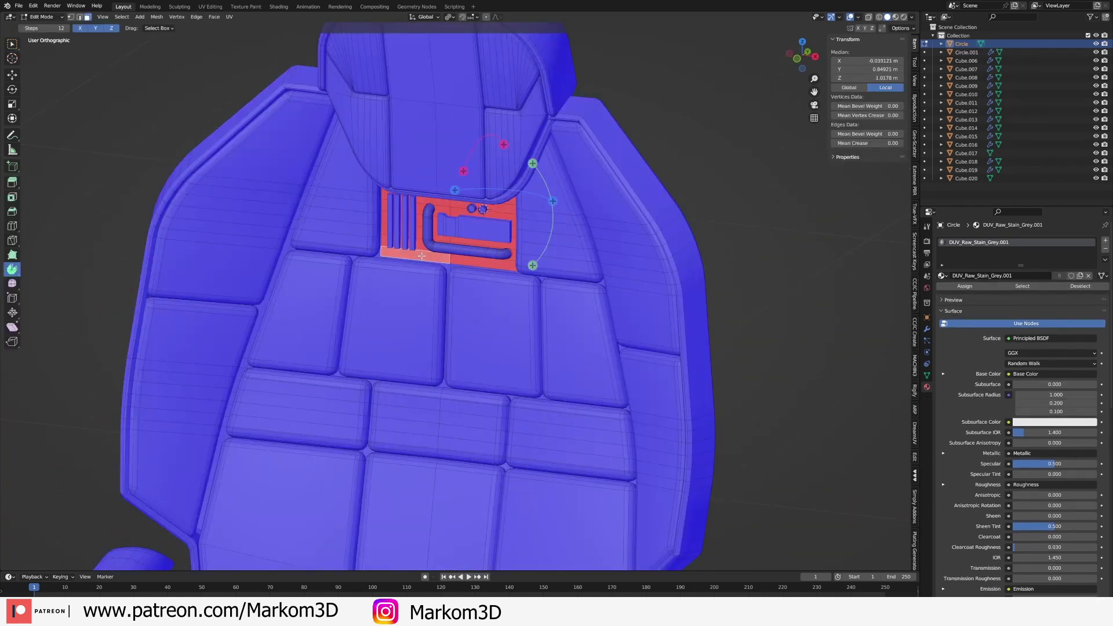
{"action": "key", "text": "ctrl+l"}
{"action": "key", "text": "shift+n"}
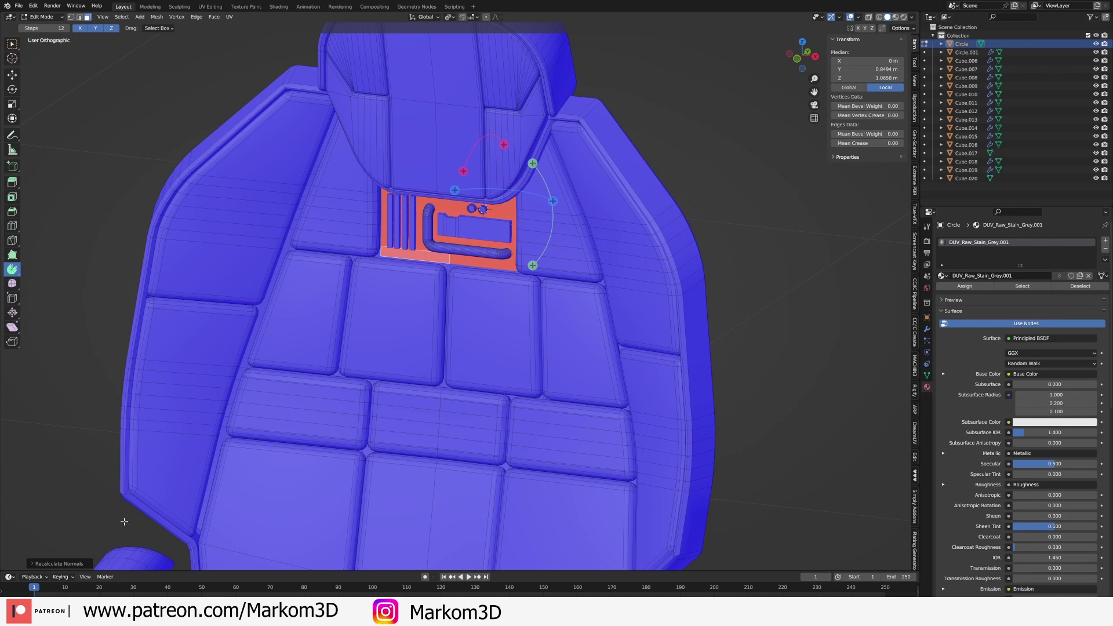
{"action": "left_click", "coordinate": [53, 563]}
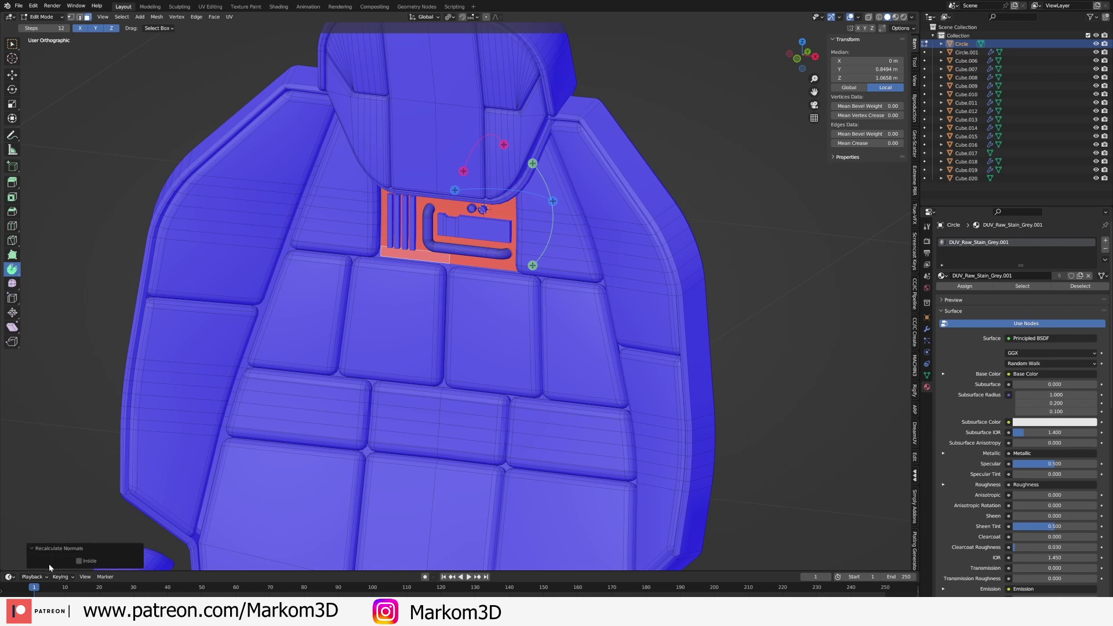
{"action": "left_click", "coordinate": [79, 561]}
{"action": "key", "text": "Tab"}
- Check the chair's face orientation from the side, export it as FBX and switch back to Substance 3D Painter
{"action": "scroll", "coordinate": [186, 430], "scroll_direction": "down", "scroll_amount": 5}
{"action": "mouse_move", "coordinate": [185, 430]}
{"action": "middle_mouse_down"}
{"action": "mouse_move", "coordinate": [412, 426]}
{"action": "mouse_move", "coordinate": [459, 249]}
{"action": "middle_mouse_up"}
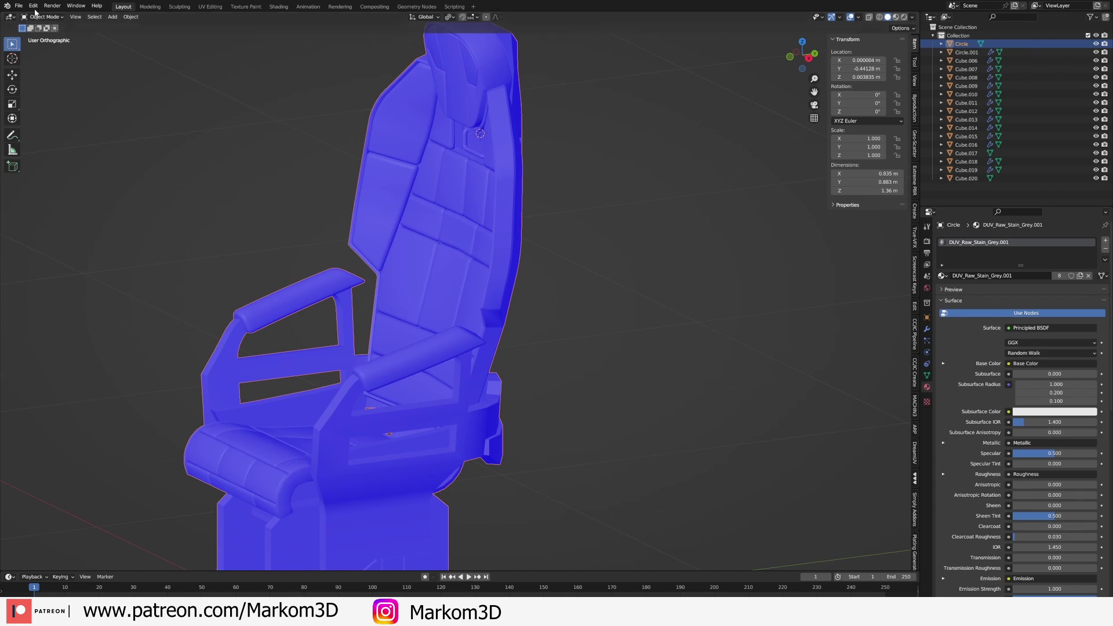
{"action": "left_click", "coordinate": [19, 5]}
{"action": "mouse_move", "coordinate": [85, 130]}
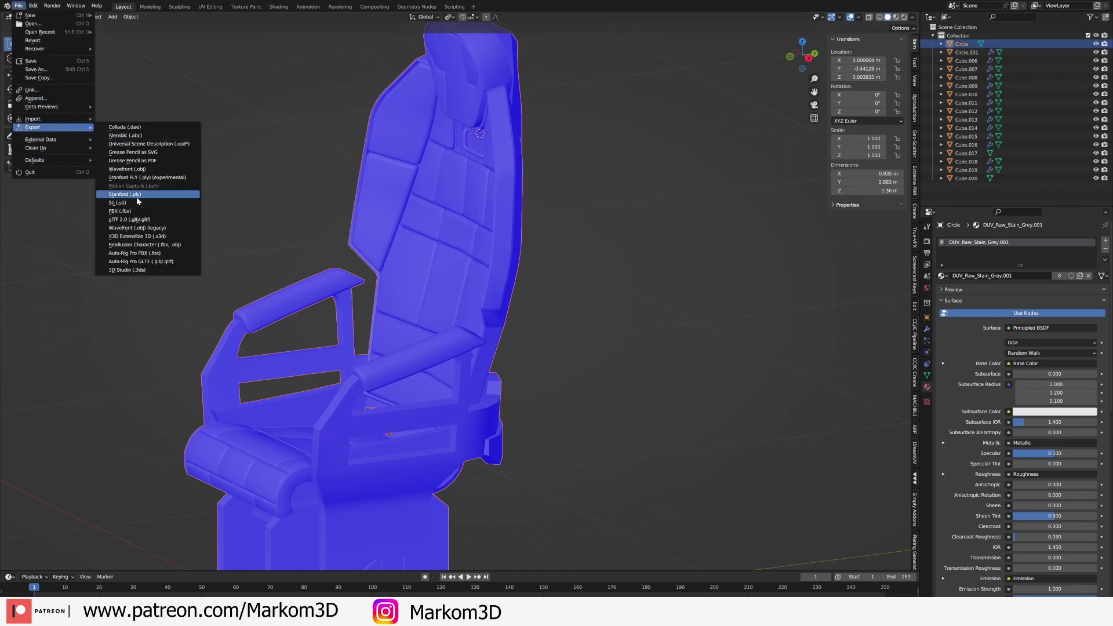
{"action": "left_click", "coordinate": [122, 211]}
{"action": "left_click", "coordinate": [437, 148]}
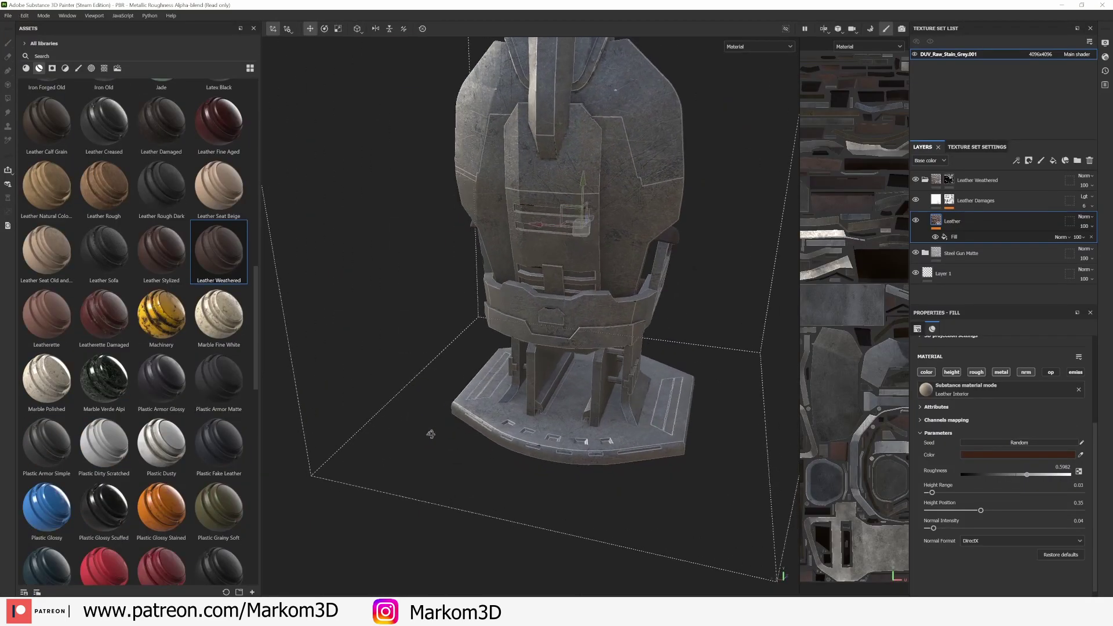
{"action": "left_click_drag", "start_coordinate": [430, 433], "coordinate": [675, 470], "text": "alt"}
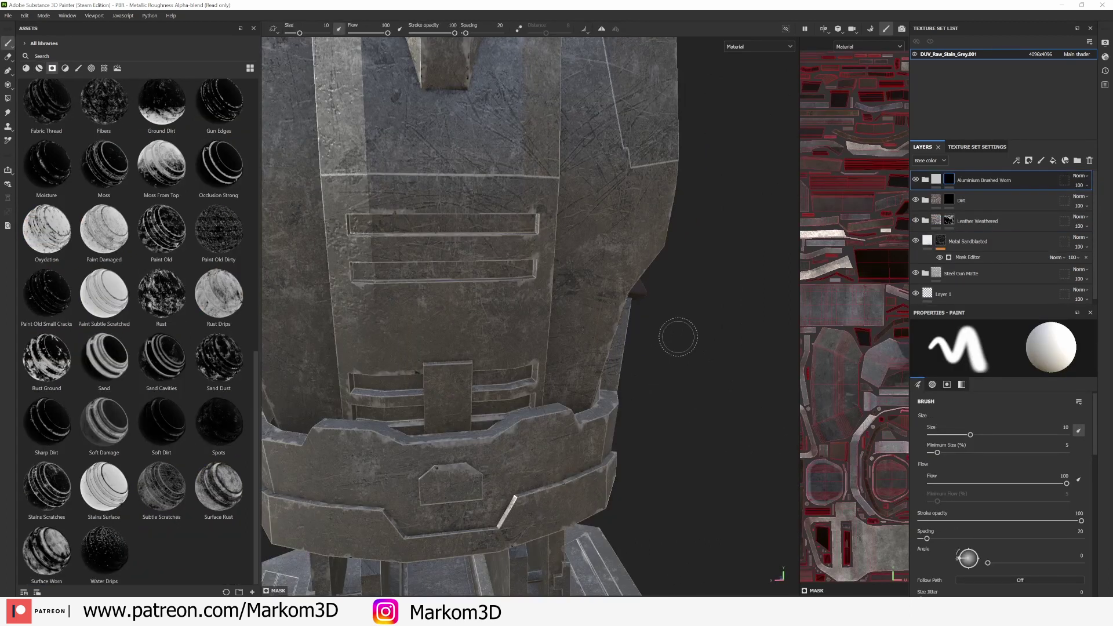
- Place the Plastic Rough Scratched smart material above Aluminium Brushed Worn and give it a black mask
{"action": "left_click", "coordinate": [39, 68]}
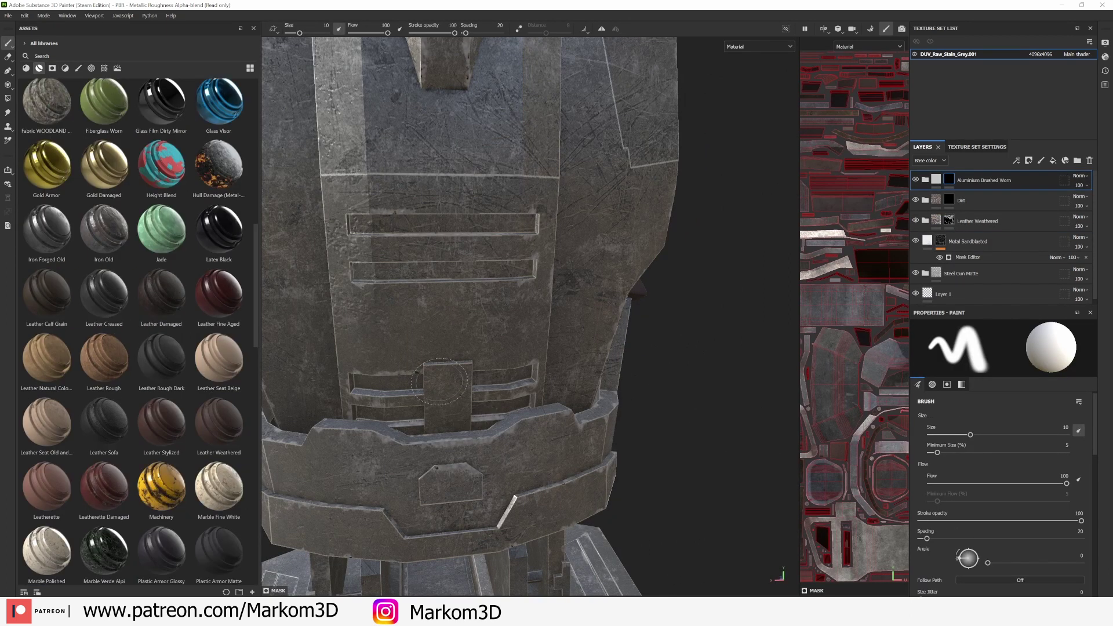
{"action": "scroll", "coordinate": [158, 462], "scroll_direction": "down", "scroll_amount": 6}
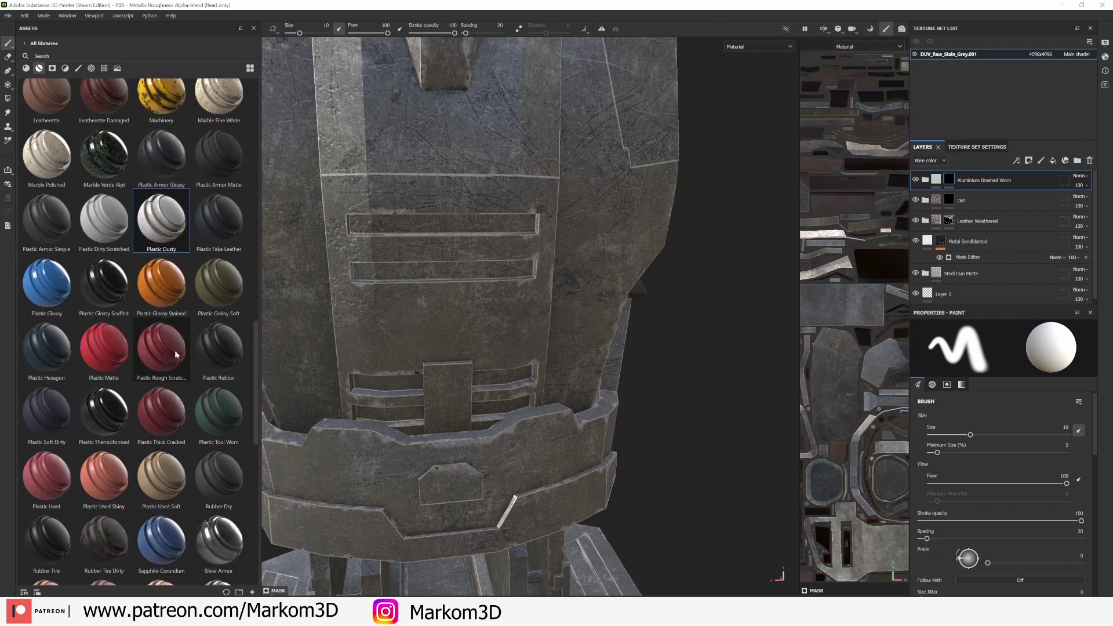
{"action": "mouse_move", "coordinate": [175, 351]}
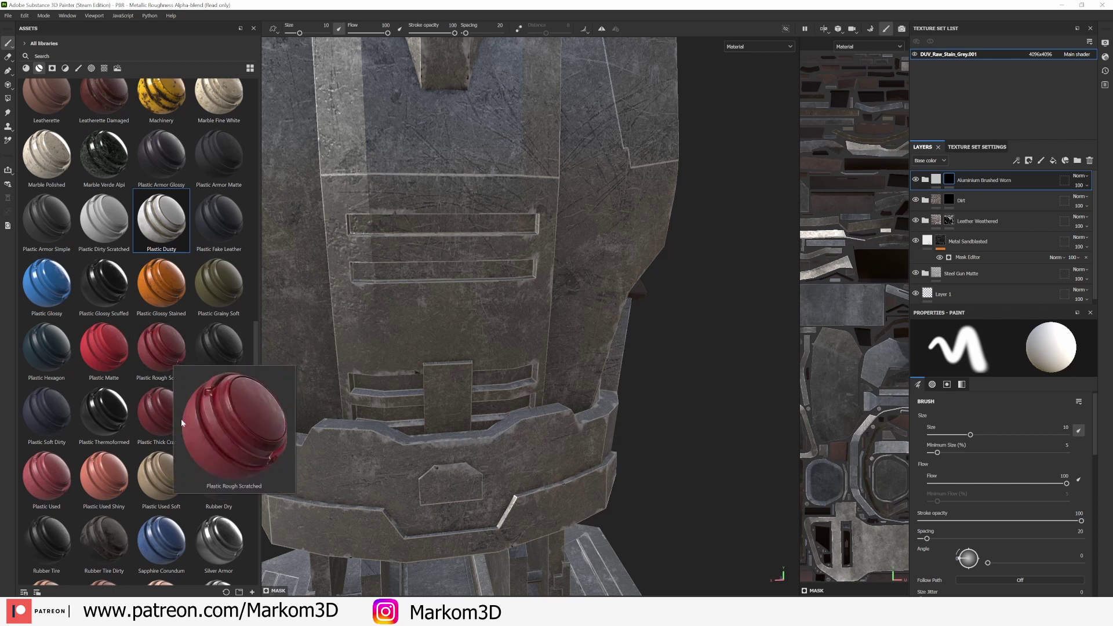
{"action": "mouse_move", "coordinate": [186, 500]}
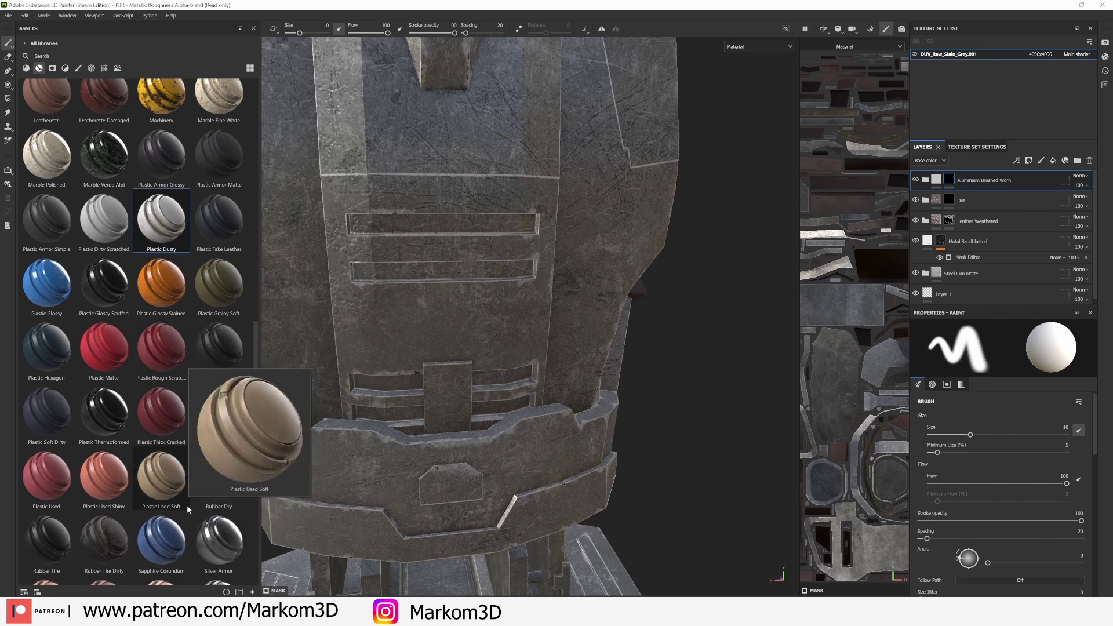
{"action": "left_click", "coordinate": [164, 346]}
{"action": "left_click_drag", "start_coordinate": [163, 346], "coordinate": [983, 176]}
{"action": "right_click", "coordinate": [962, 180]}
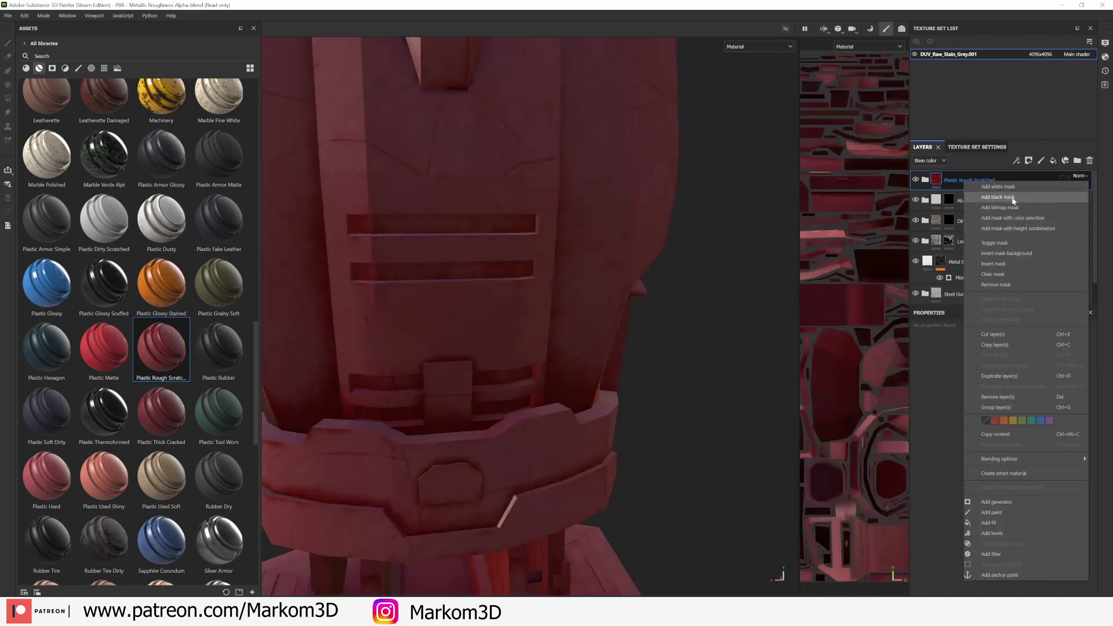
{"action": "left_click", "coordinate": [998, 197]}
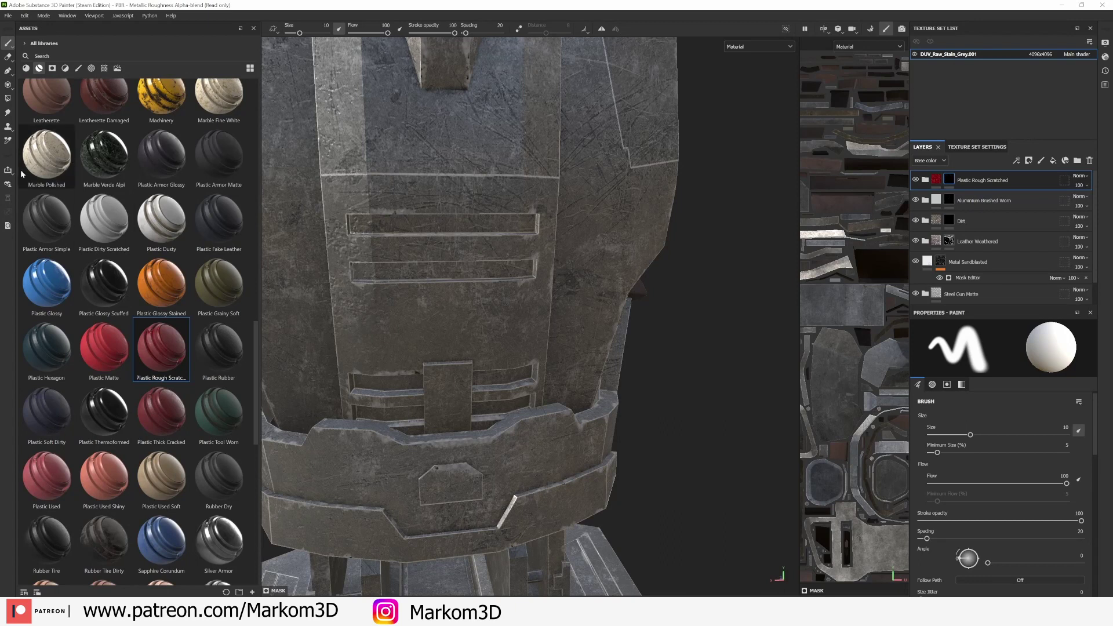
- Use Polygon Fill in quad mode to reveal the red plastic inside the horizontal slots on the backrest's rear
{"action": "left_click", "coordinate": [7, 98]}
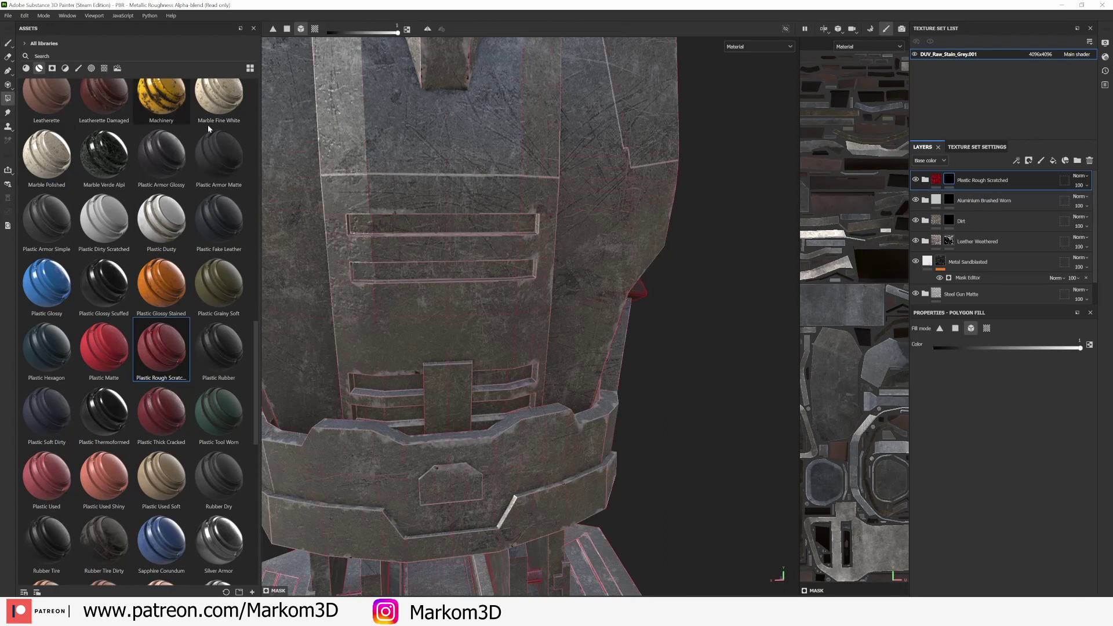
{"action": "left_click", "coordinate": [956, 329]}
{"action": "left_click", "coordinate": [374, 224]}
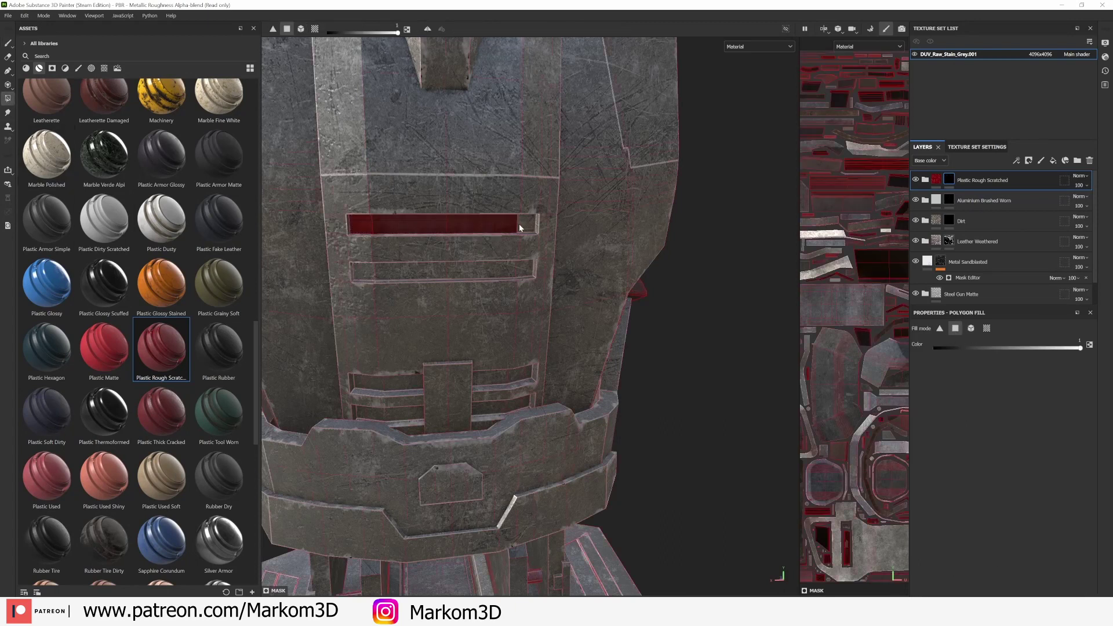
{"action": "left_click", "coordinate": [371, 271]}
{"action": "left_click", "coordinate": [408, 277]}
{"action": "left_click", "coordinate": [374, 385]}
{"action": "left_click", "coordinate": [412, 380]}
{"action": "left_click", "coordinate": [494, 383]}
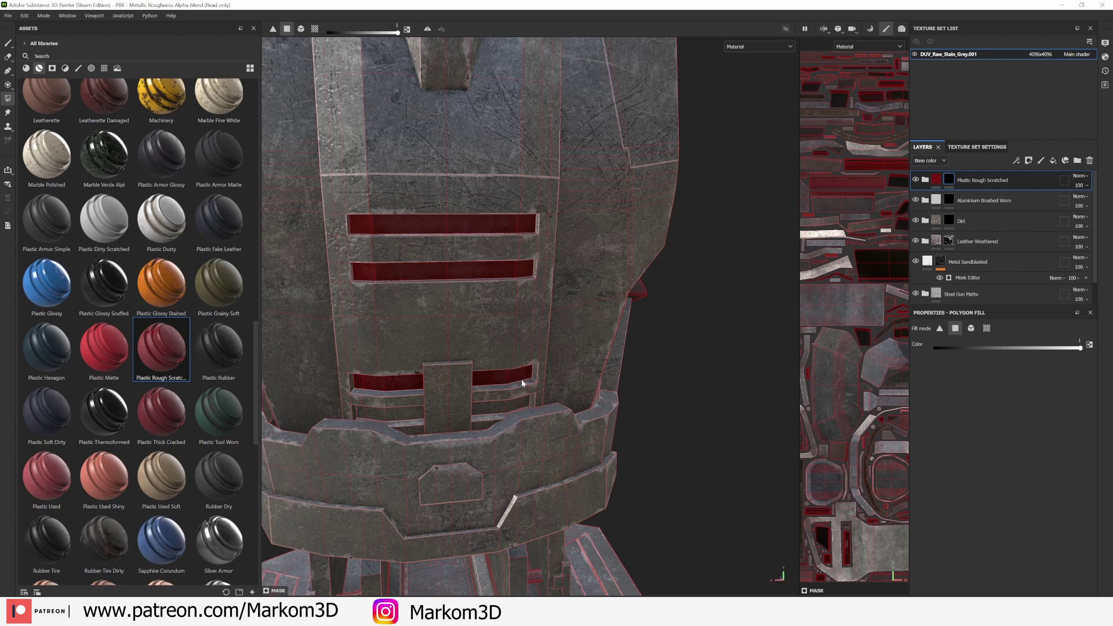
{"action": "left_click", "coordinate": [380, 416]}
- Use Polygon Fill in mesh mode to reveal the red plastic on the three small plates on one lower side
{"action": "scroll", "coordinate": [393, 422], "scroll_direction": "down", "scroll_amount": 6}
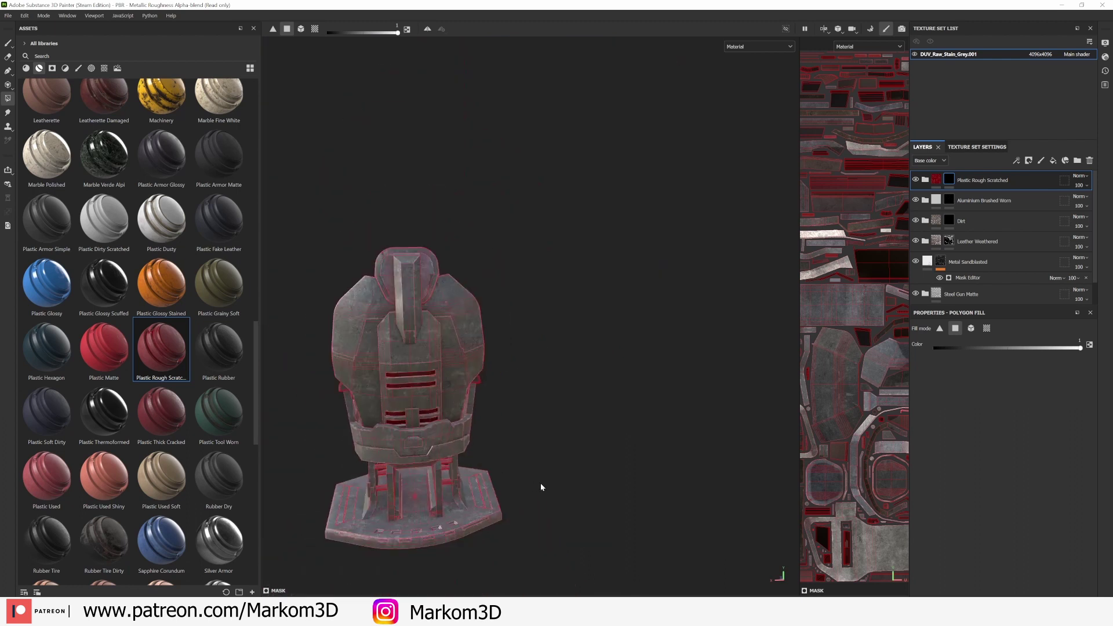
{"action": "left_click_drag", "start_coordinate": [542, 485], "coordinate": [430, 406], "text": "alt"}
{"action": "right_click_drag", "start_coordinate": [430, 406], "coordinate": [515, 489], "text": "alt"}
{"action": "left_click_drag", "start_coordinate": [603, 512], "coordinate": [674, 464], "text": "alt"}
{"action": "right_click_drag", "start_coordinate": [674, 464], "coordinate": [616, 390], "text": "alt"}
{"action": "left_click_drag", "start_coordinate": [616, 390], "coordinate": [377, 514], "text": "alt"}
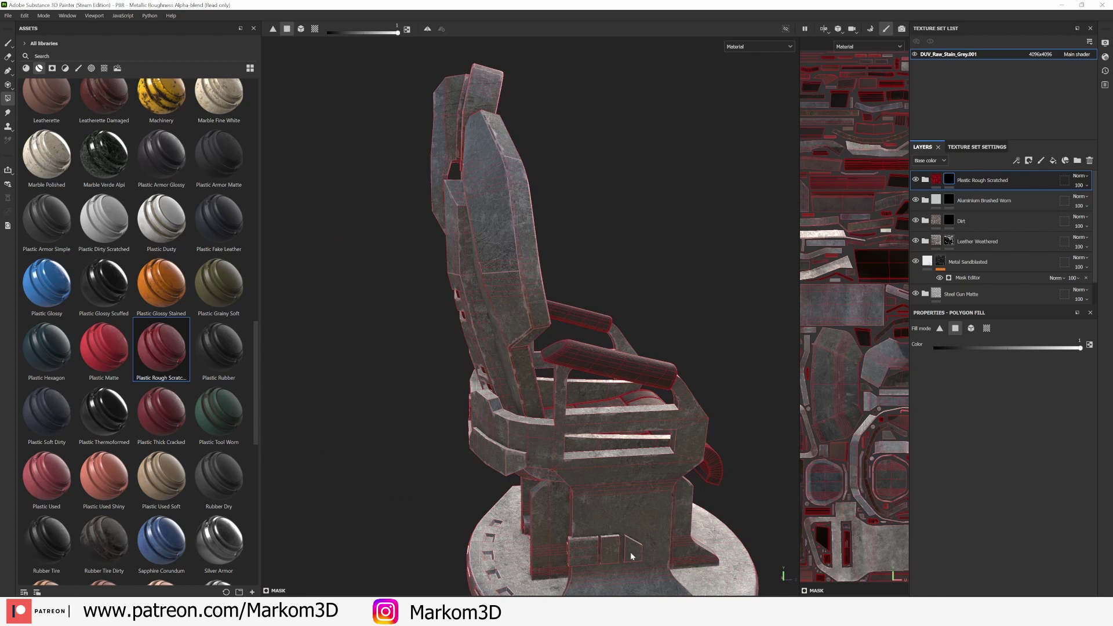
{"action": "left_click", "coordinate": [972, 328]}
{"action": "left_click", "coordinate": [632, 547]}
{"action": "left_click", "coordinate": [610, 549]}
{"action": "left_click", "coordinate": [582, 550]}
- Reveal the red plastic on the three matching plates on the chair's opposite lower side
{"action": "left_click_drag", "start_coordinate": [354, 511], "coordinate": [661, 492], "text": "alt"}
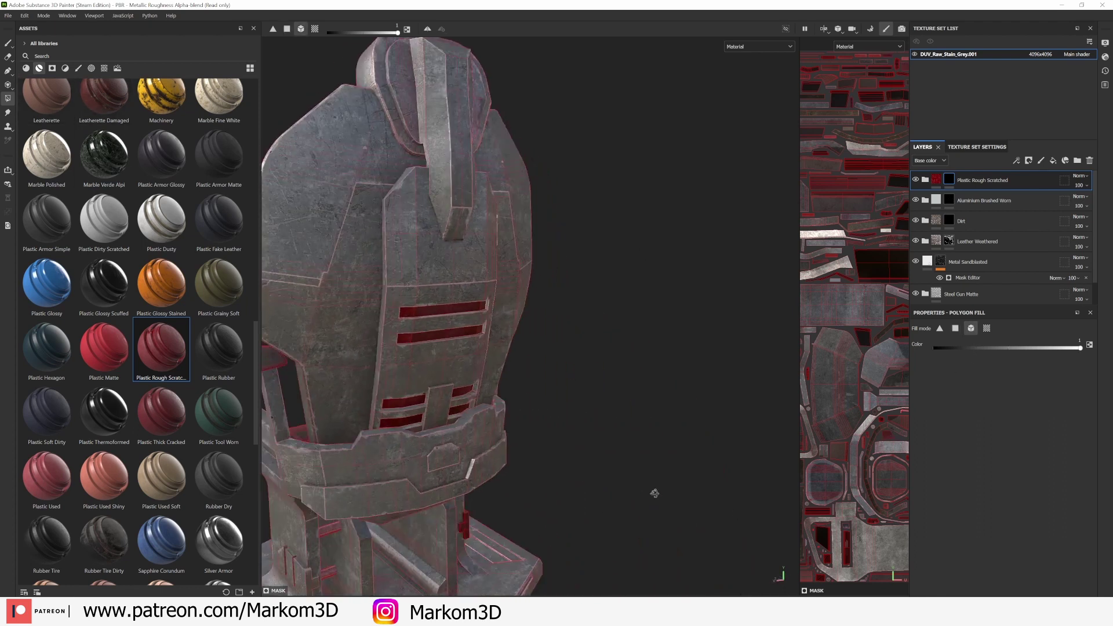
{"action": "right_click_drag", "start_coordinate": [661, 492], "coordinate": [613, 427], "text": "alt"}
{"action": "middle_click_drag", "start_coordinate": [614, 427], "coordinate": [688, 377], "text": "alt"}
{"action": "left_click", "coordinate": [454, 480]}
{"action": "left_click", "coordinate": [432, 471]}
{"action": "left_click", "coordinate": [416, 469]}
- Use Polygon Fill in quad mode to reveal the red plastic in the base's small square recesses and long side strips
{"action": "left_click_drag", "start_coordinate": [415, 468], "coordinate": [343, 384], "text": "alt"}
{"action": "left_click_drag", "start_coordinate": [598, 465], "coordinate": [497, 470], "text": "alt"}
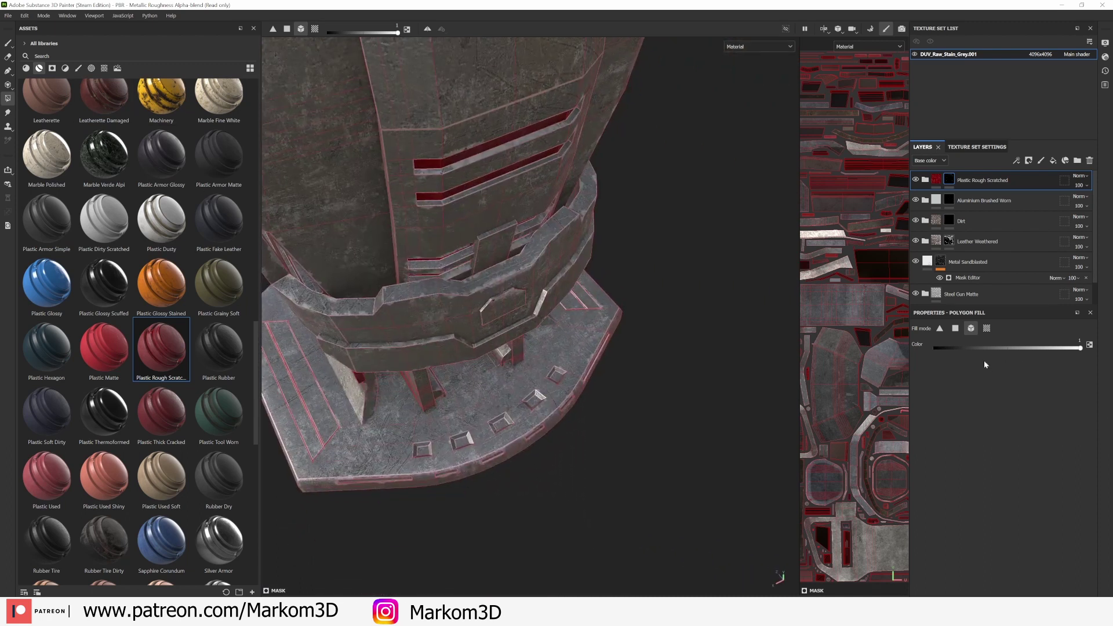
{"action": "left_click", "coordinate": [953, 328]}
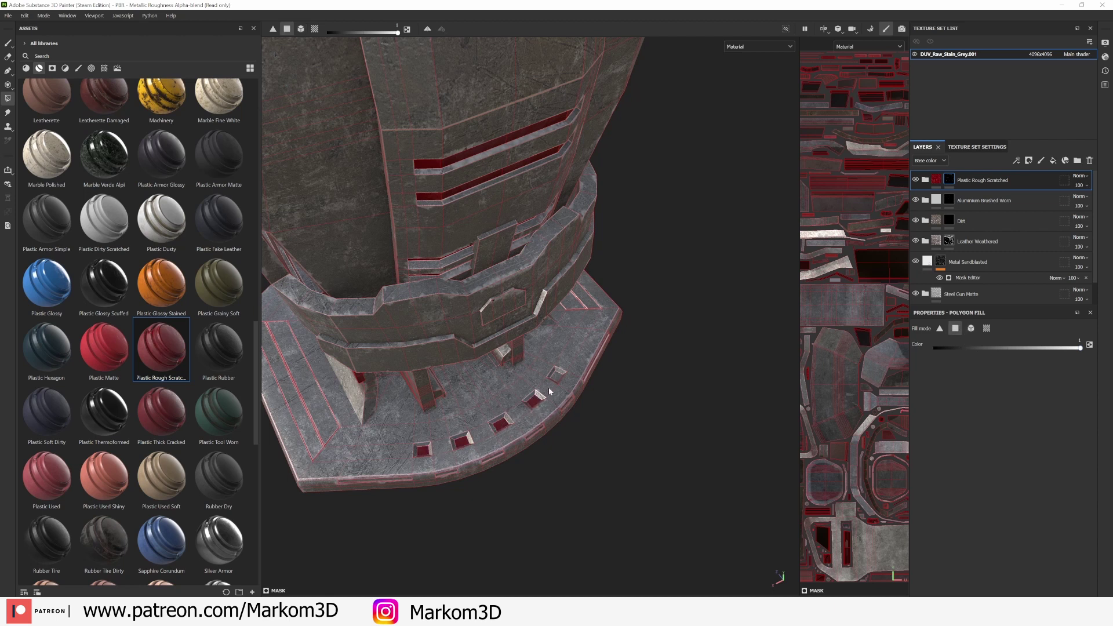
{"action": "left_click", "coordinate": [315, 403]}
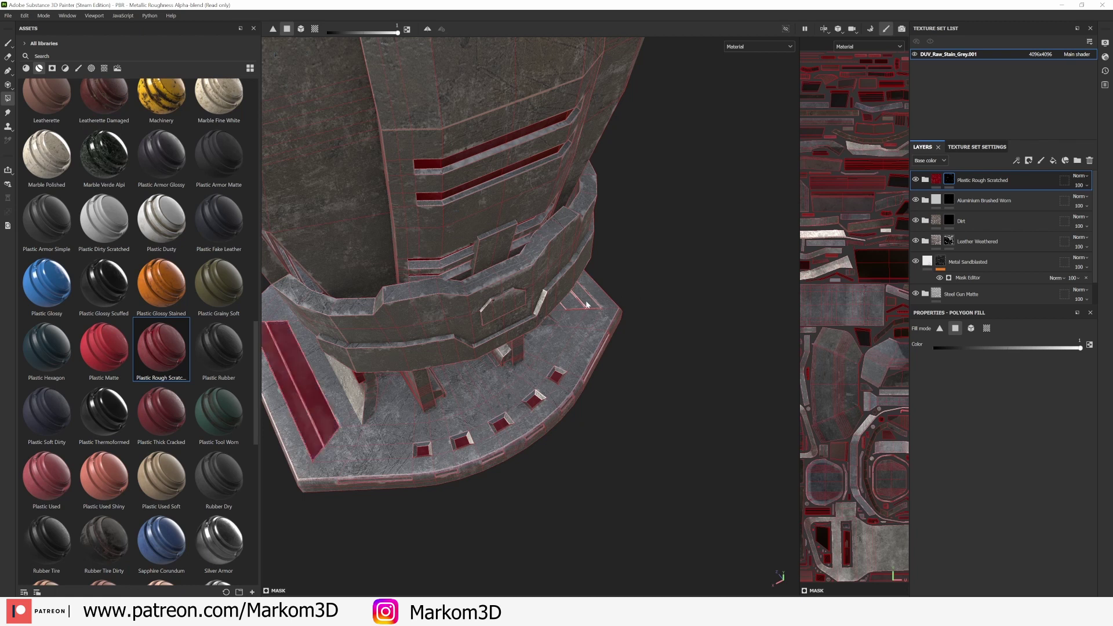
{"action": "left_click_drag", "start_coordinate": [638, 468], "coordinate": [618, 483], "text": "alt"}
{"action": "scroll", "coordinate": [615, 549], "scroll_direction": "up", "scroll_amount": 10}
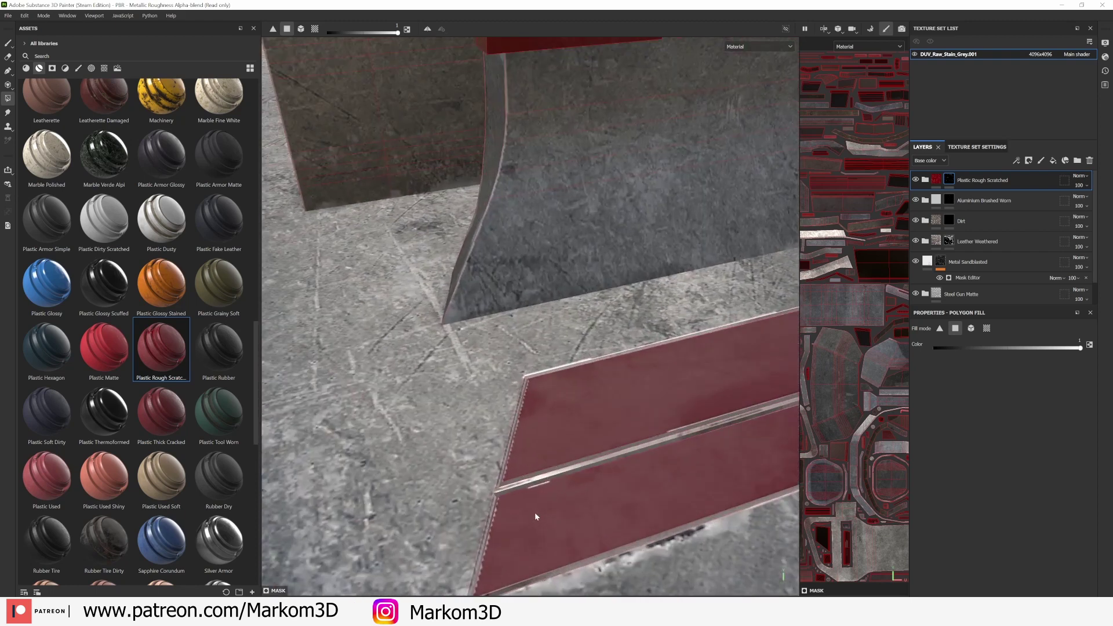
- Switch from Polygon Fill to the Paint tool and frame the whole chair to review the finished texturing
{"action": "scroll", "coordinate": [505, 480], "scroll_direction": "down", "scroll_amount": 10}
{"action": "left_click_drag", "start_coordinate": [500, 525], "coordinate": [505, 463], "text": "alt"}
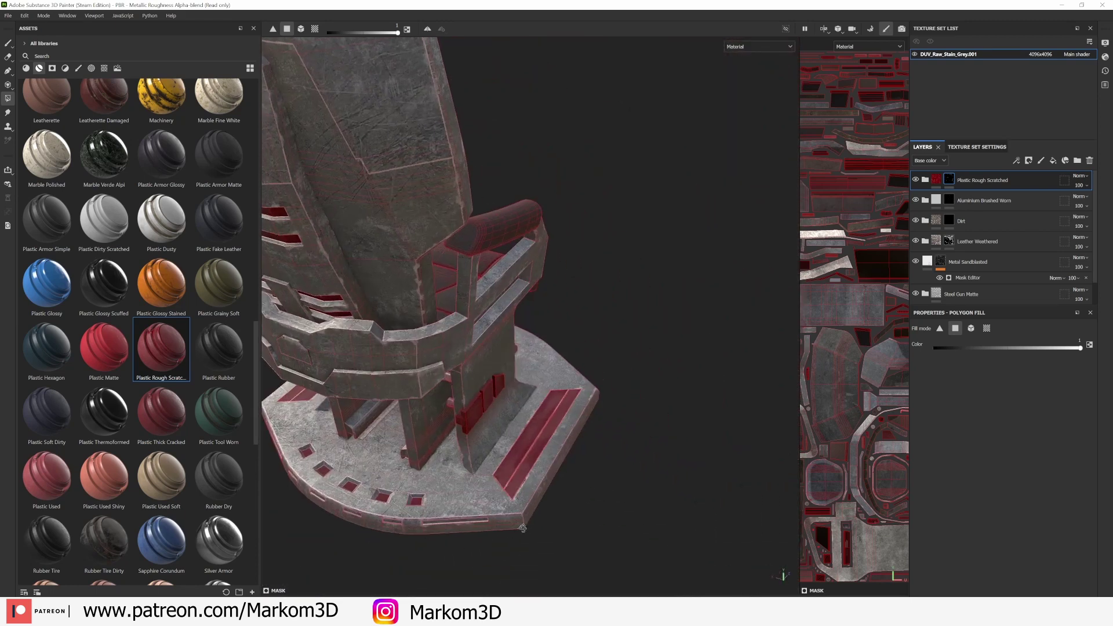
{"action": "left_click", "coordinate": [8, 42]}
{"action": "key", "text": "f"}
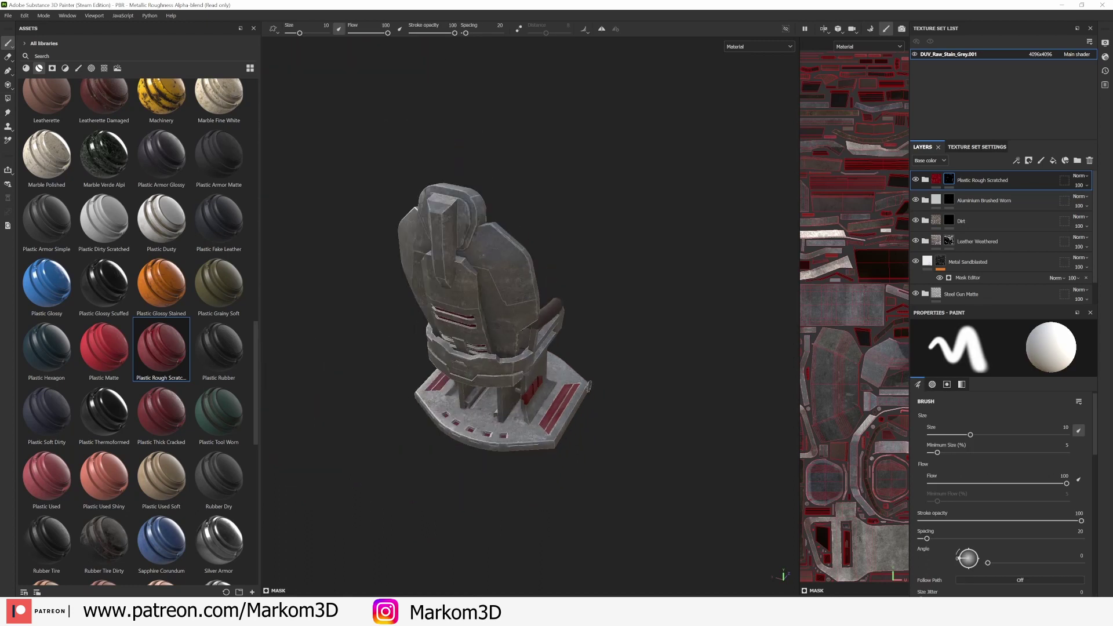
{"action": "mouse_move", "coordinate": [621, 429]}
{"action": "left_mouse_down", "text": "alt"}
{"action": "mouse_move", "coordinate": [597, 479]}
{"action": "mouse_move", "coordinate": [674, 475]}
{"action": "mouse_move", "coordinate": [701, 509]}
{"action": "mouse_move", "coordinate": [547, 472]}
{"action": "mouse_move", "coordinate": [641, 459]}
{"action": "mouse_move", "coordinate": [618, 417]}
{"action": "mouse_move", "coordinate": [659, 442]}
{"action": "mouse_move", "coordinate": [618, 484]}
{"action": "mouse_move", "coordinate": [582, 458]}
{"action": "mouse_move", "coordinate": [660, 483]}
{"action": "mouse_move", "coordinate": [580, 476]}
{"action": "left_mouse_up", "text": "alt"}
- Export the chair's texture maps to the Textures folder as 8-bit PNG files using the PBR Metallic Roughness template
{"action": "left_click", "coordinate": [8, 16]}
{"action": "left_click", "coordinate": [51, 153]}
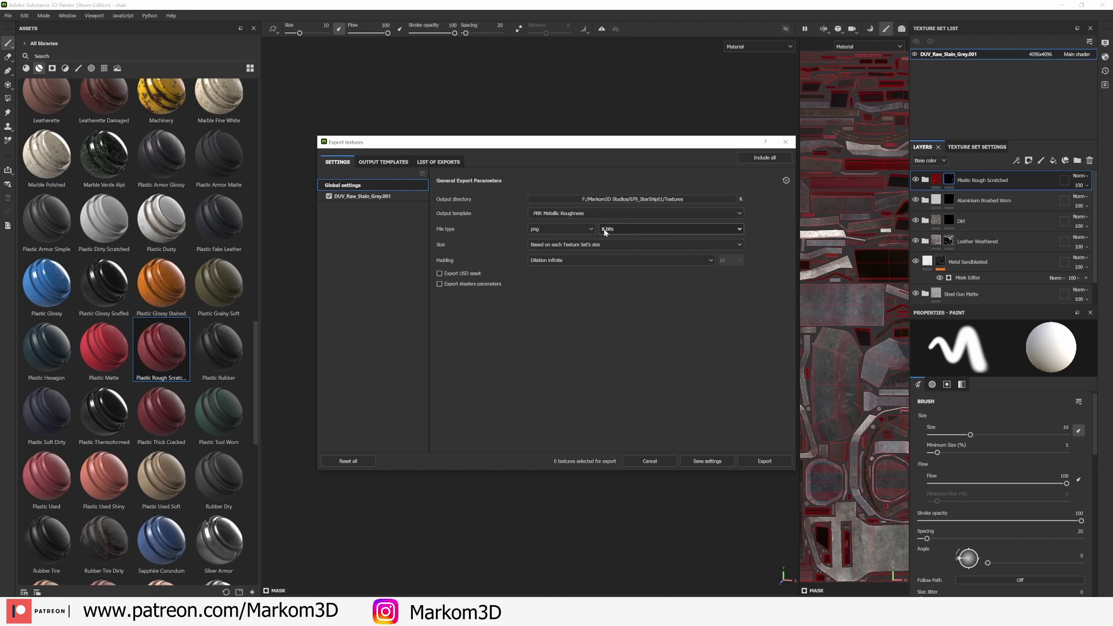
{"action": "left_click", "coordinate": [777, 462]}
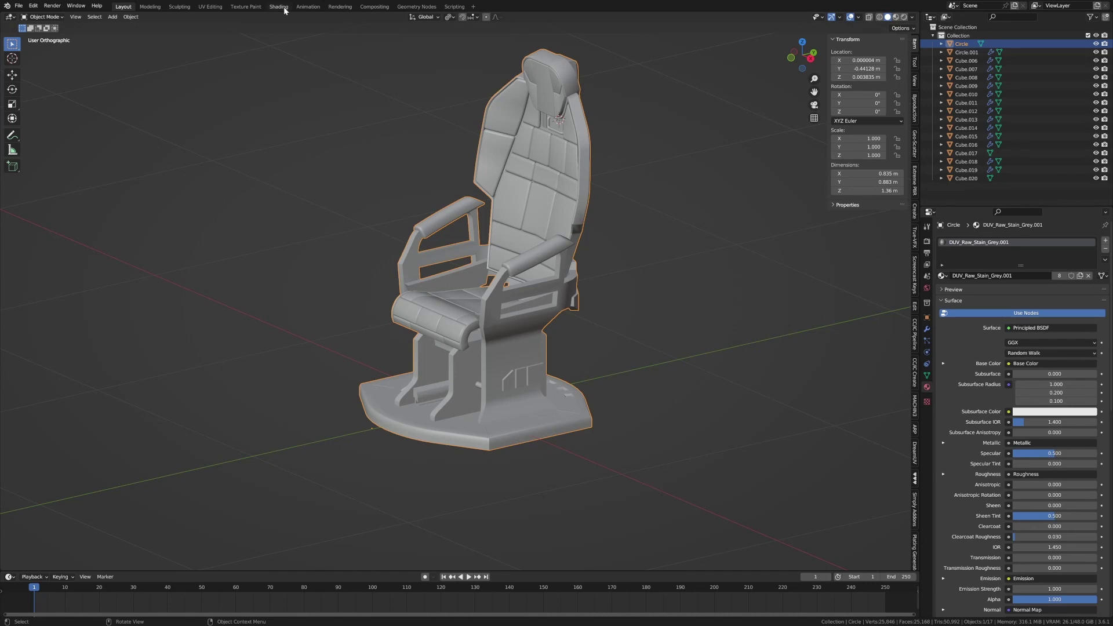
- Switch to Blender, open the Shading workspace and give the chair a new material
{"action": "left_click", "coordinate": [284, 7]}
{"action": "scroll", "coordinate": [460, 258], "scroll_direction": "up", "scroll_amount": 4}
{"action": "middle_click_drag", "start_coordinate": [485, 246], "coordinate": [481, 314], "text": "shift"}
{"action": "left_click", "coordinate": [470, 364]}
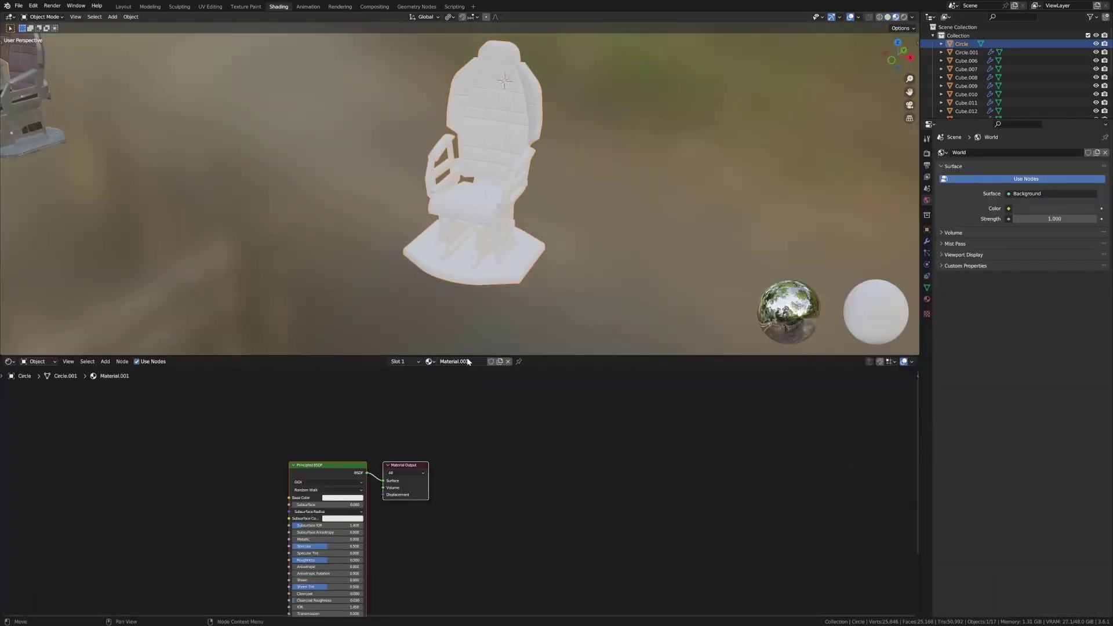
- Load all exported ChairTest maps onto the Principled BSDF with Principled Texture Setup and display the chair in rendered shading
{"action": "middle_click_drag", "start_coordinate": [249, 456], "coordinate": [383, 392]}
{"action": "key", "text": "ctrl+shift+t"}
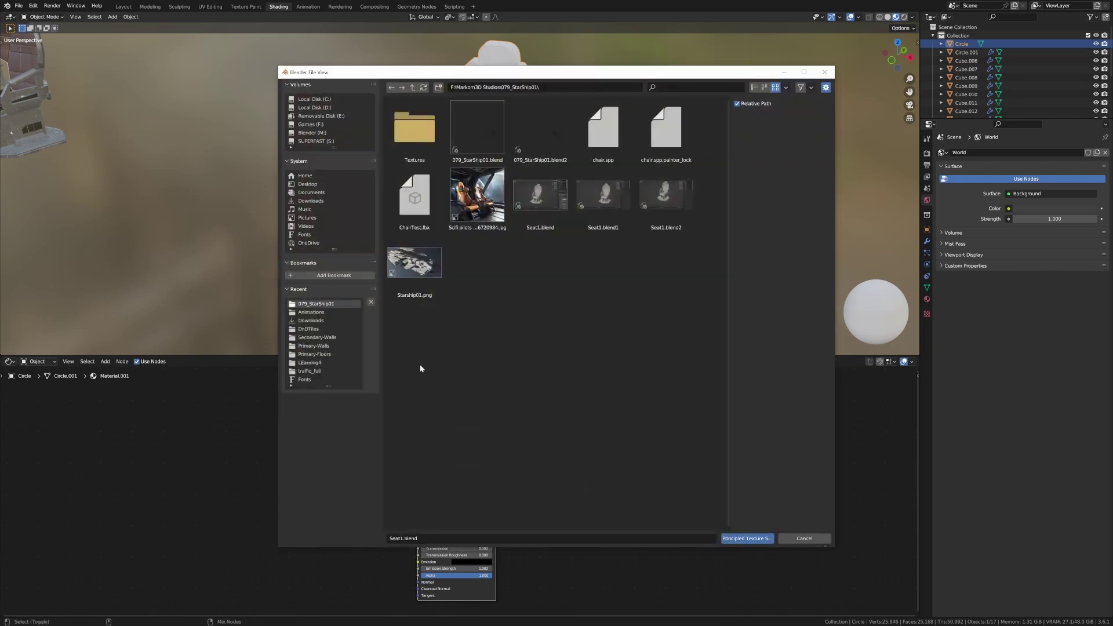
{"action": "double_click", "coordinate": [414, 128]}
{"action": "key", "text": "a"}
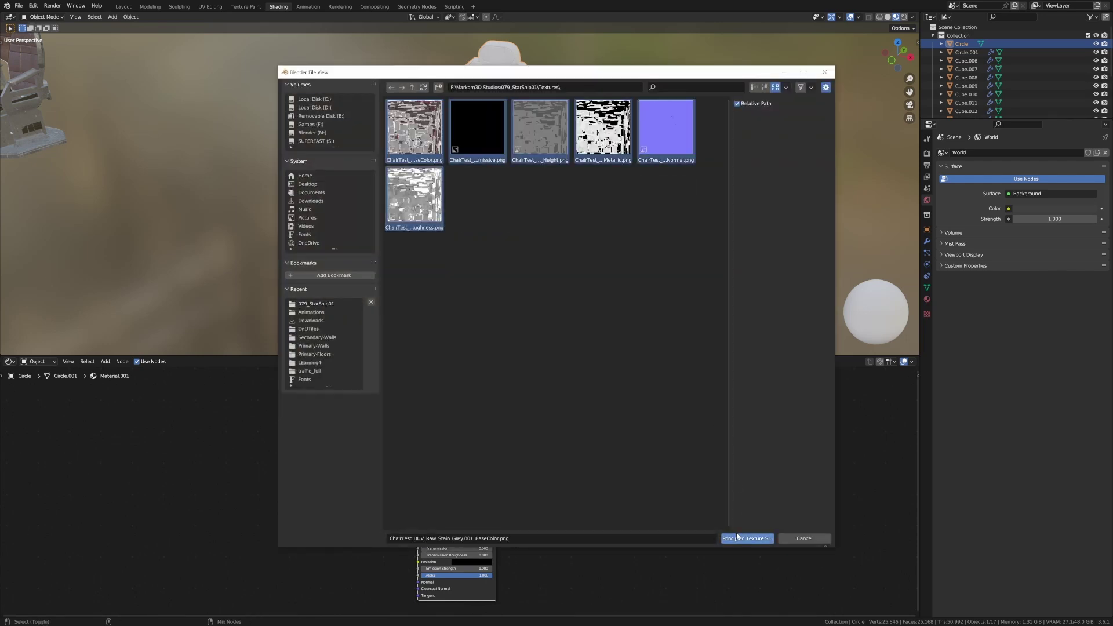
{"action": "left_click", "coordinate": [738, 538]}
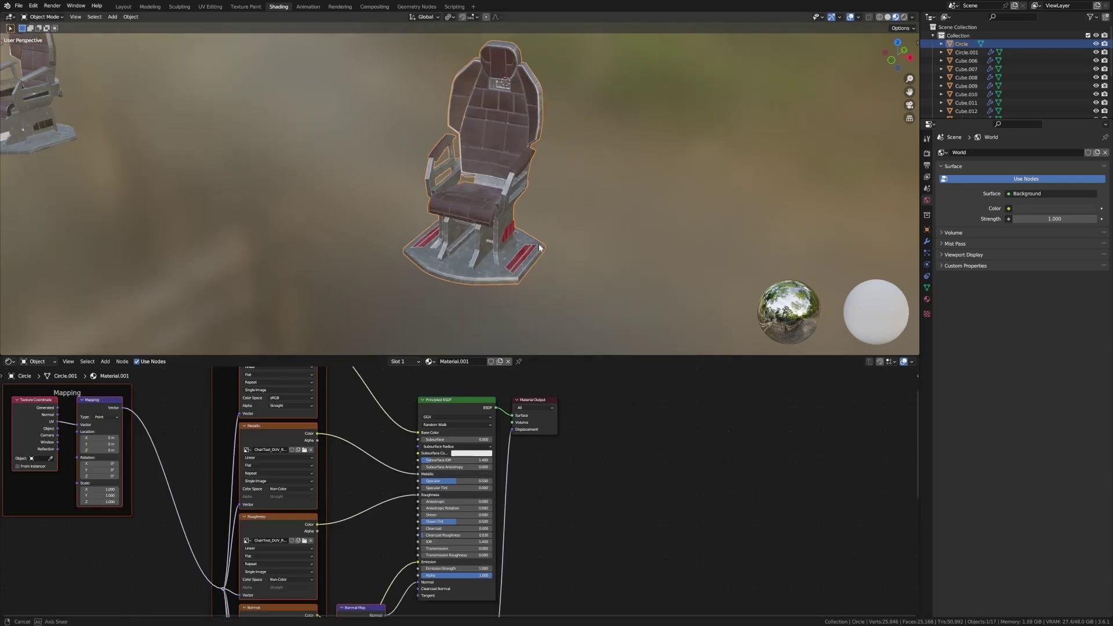
{"action": "left_click", "coordinate": [903, 17]}
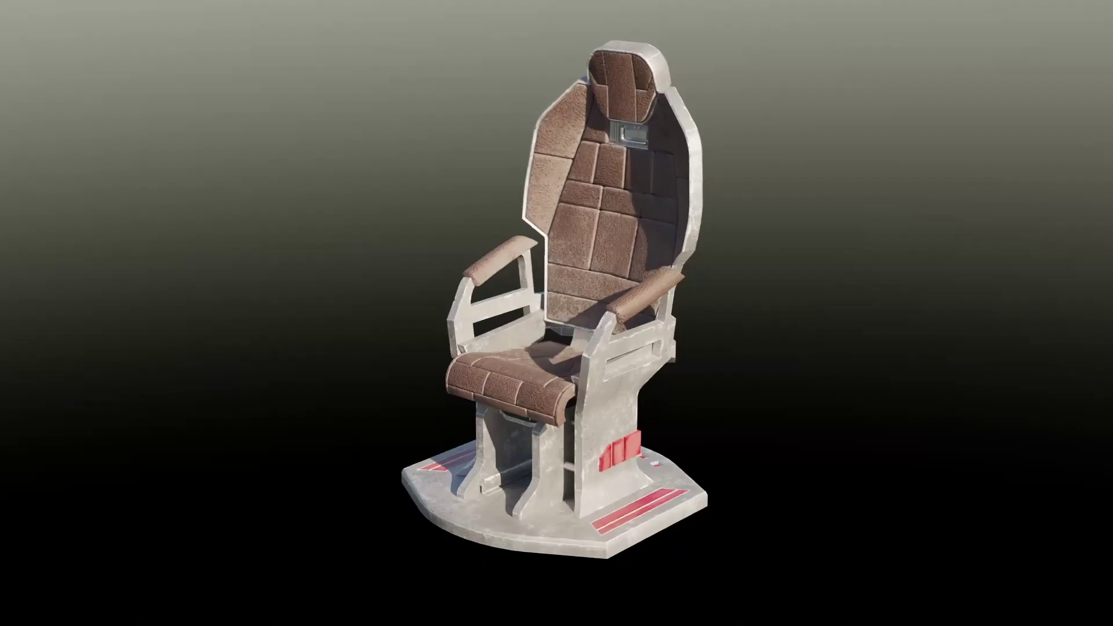